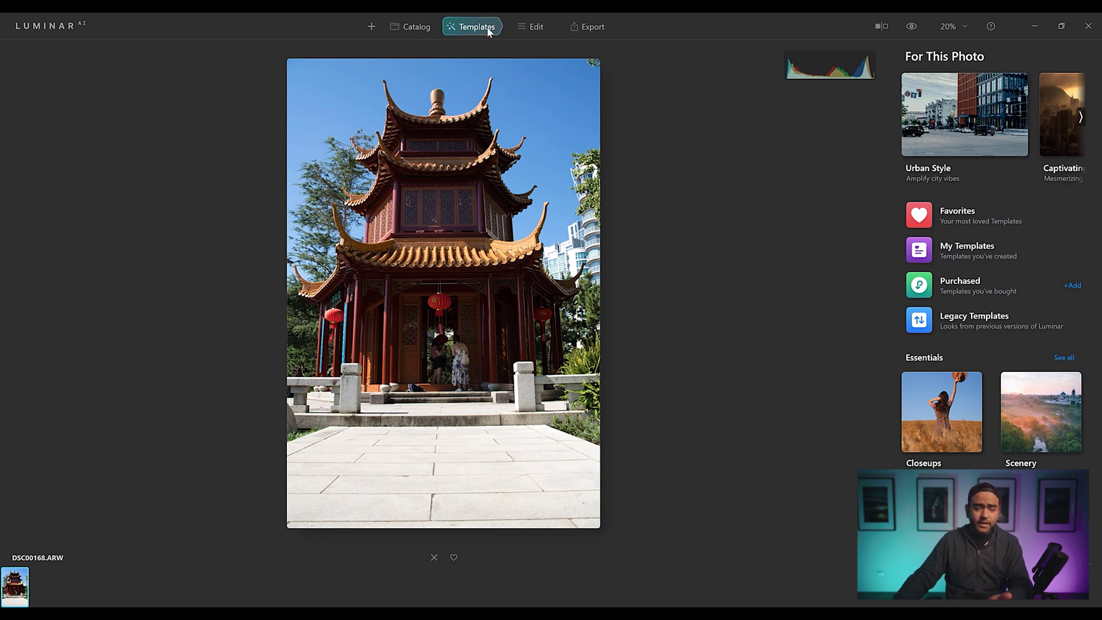
pyautogui.click(1082, 118)
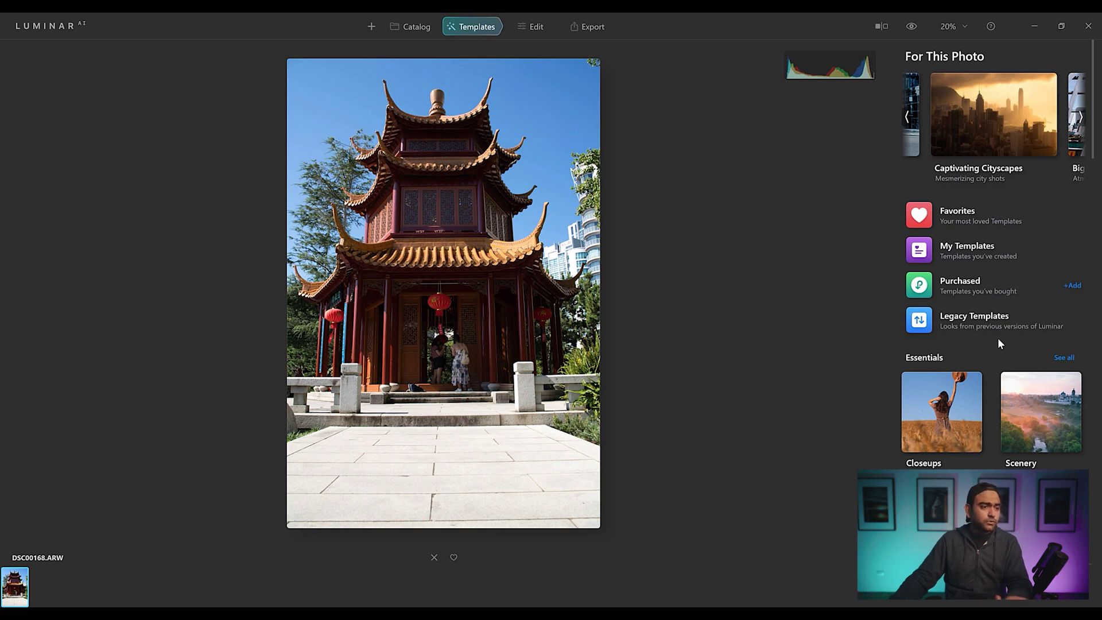
pyautogui.scroll(-2, 998, 338)
pyautogui.scroll(-4, 985, 361)
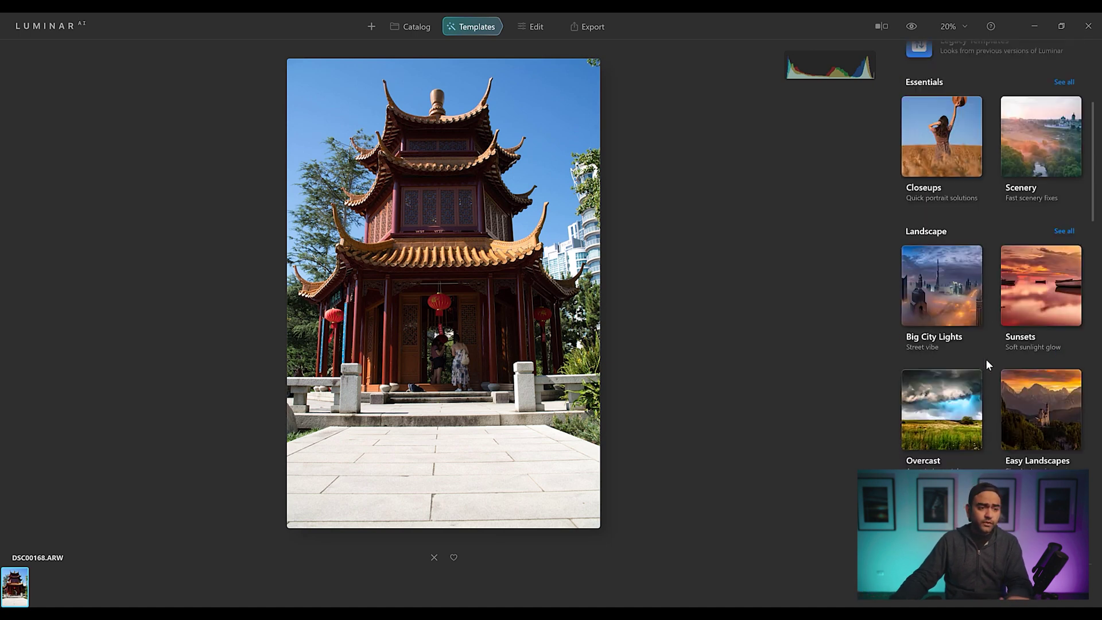
pyautogui.scroll(6, 958, 295)
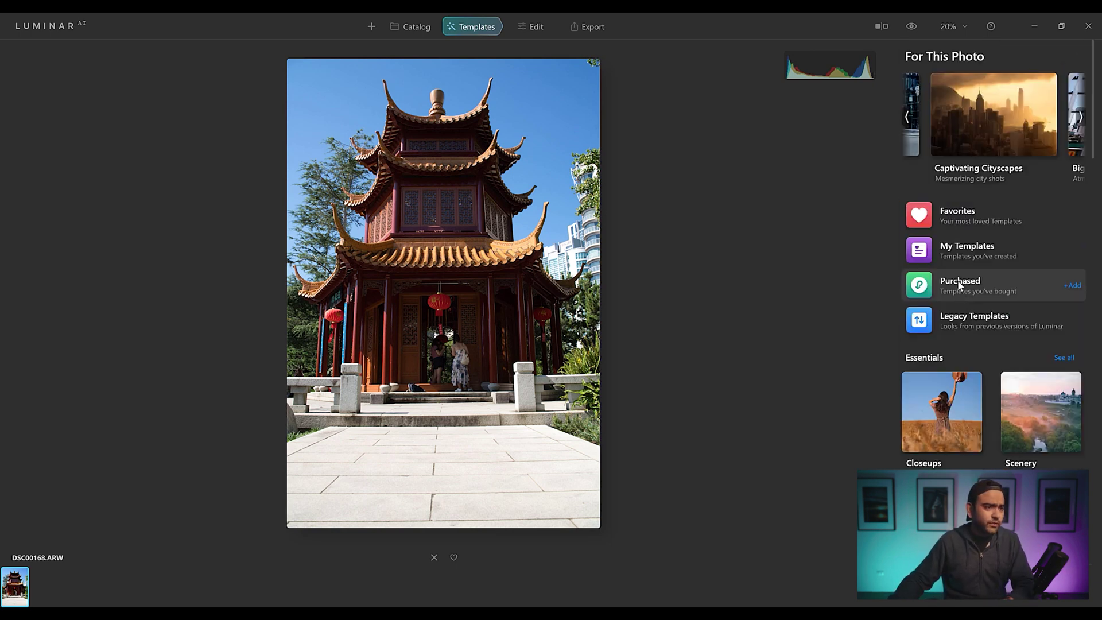
pyautogui.click(957, 284)
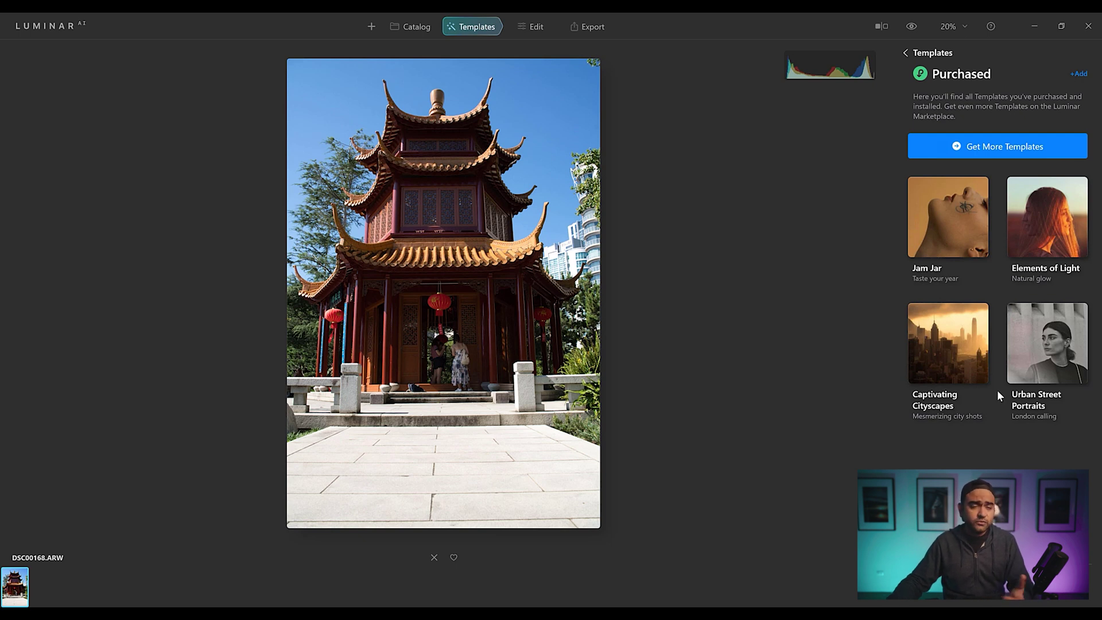
pyautogui.click(927, 52)
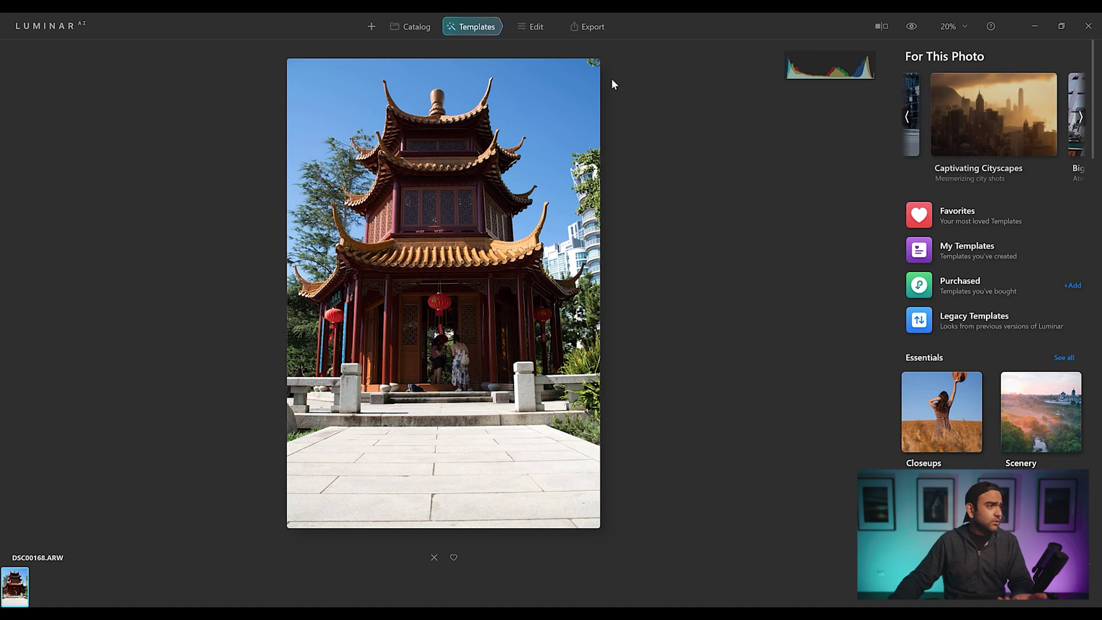
pyautogui.click(529, 33)
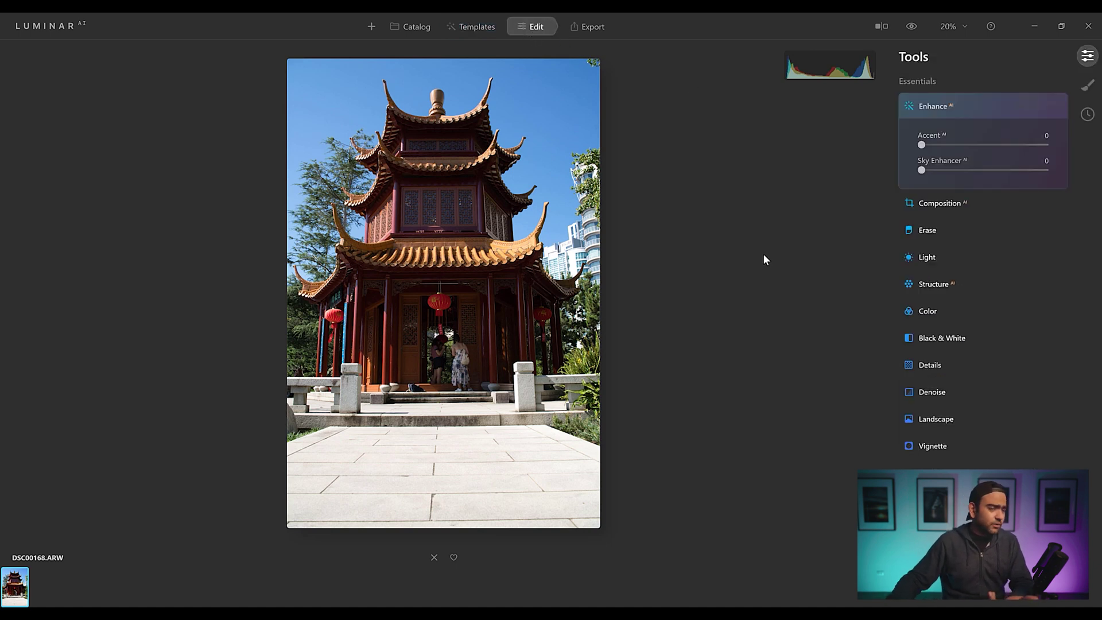
# In the Edit view, set the Enhance AI Accent slider to 27
pyautogui.click(930, 144)
pyautogui.moveTo(942, 145); pyautogui.dragTo(958, 147)
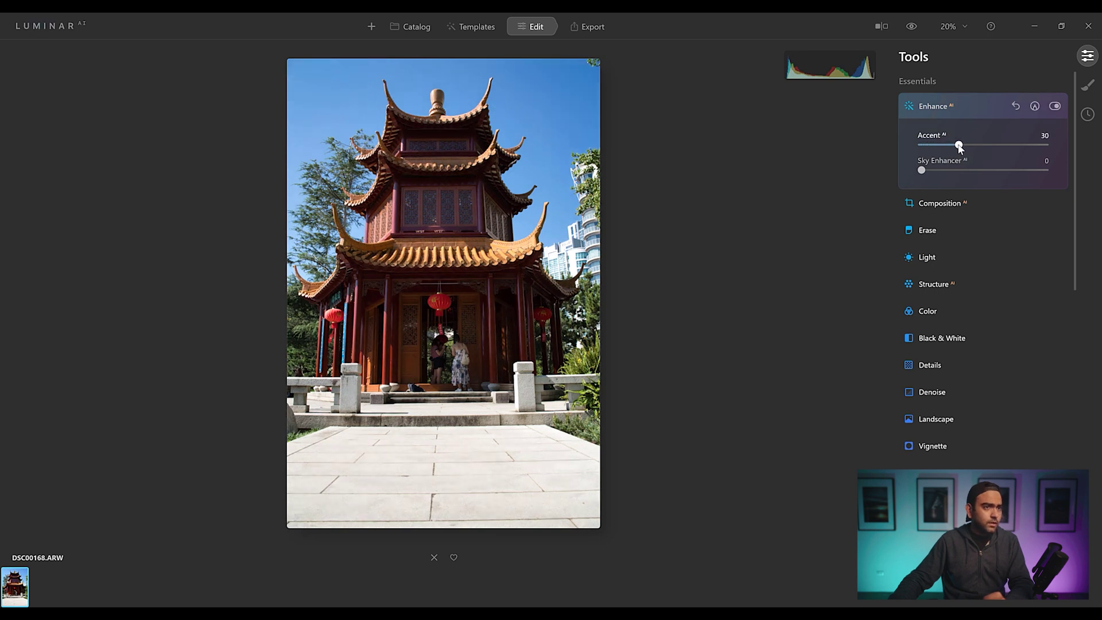
pyautogui.click(937, 145)
pyautogui.click(930, 145)
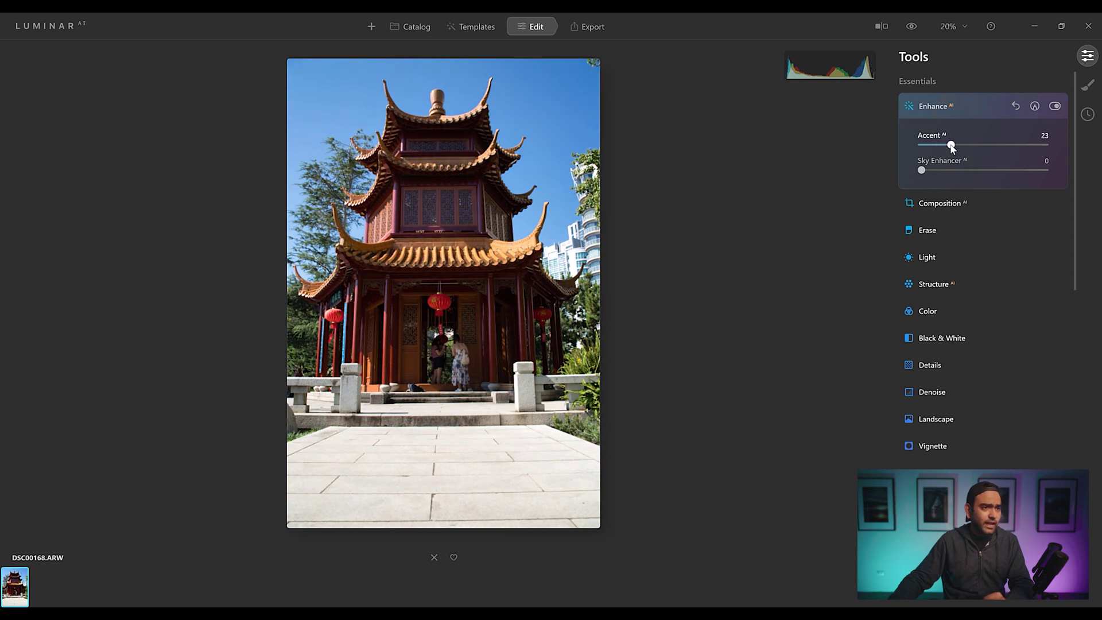
pyautogui.moveTo(942, 144); pyautogui.dragTo(933, 143)
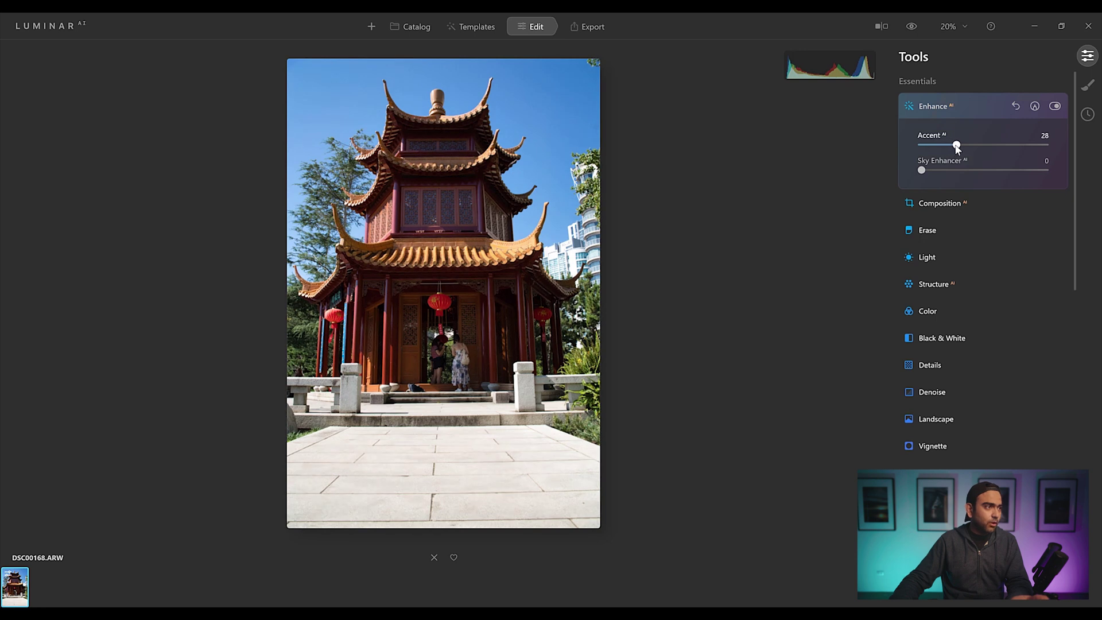
pyautogui.moveTo(945, 145); pyautogui.dragTo(955, 146)
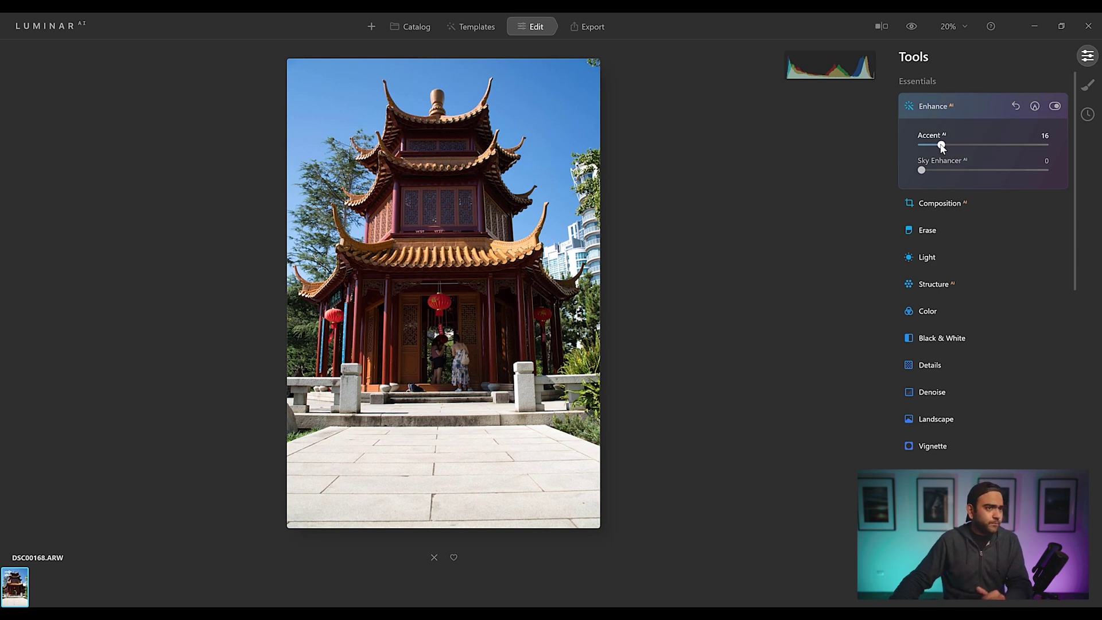
pyautogui.moveTo(945, 144); pyautogui.dragTo(951, 145)
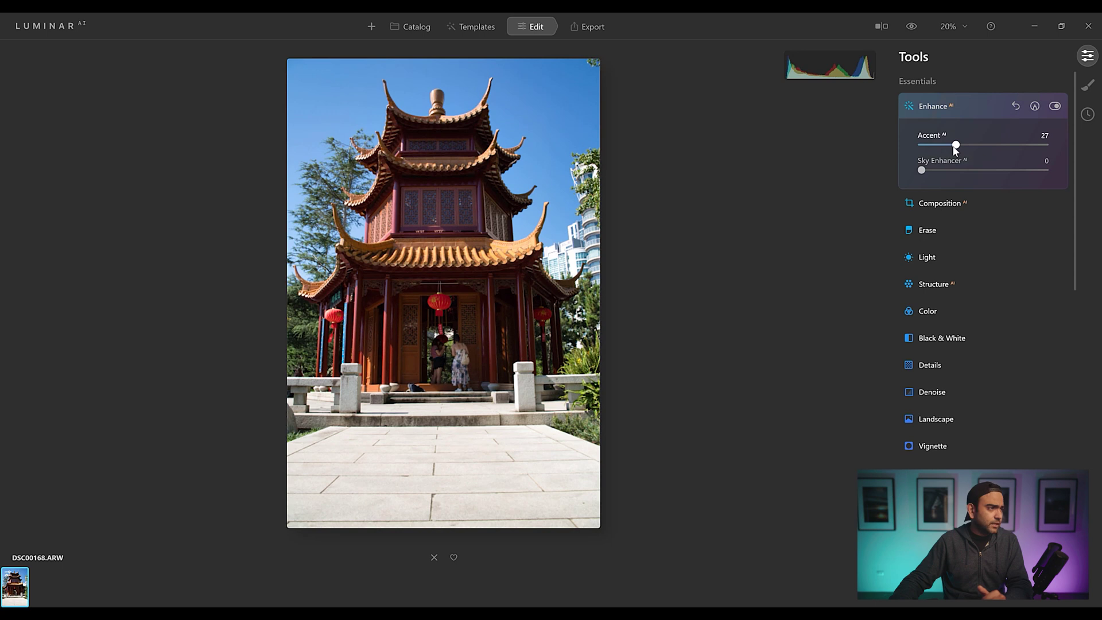
# Crop to a 4:5 ratio in Composition AI, shifting the frame to cut the foreground paving
pyautogui.click(940, 203)
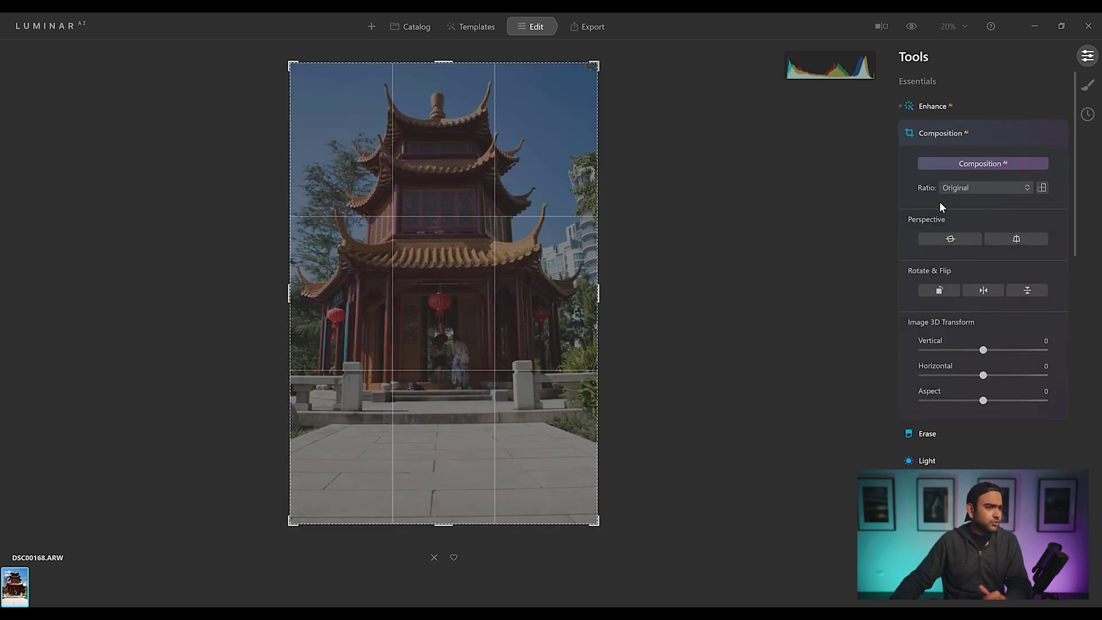
pyautogui.click(959, 189)
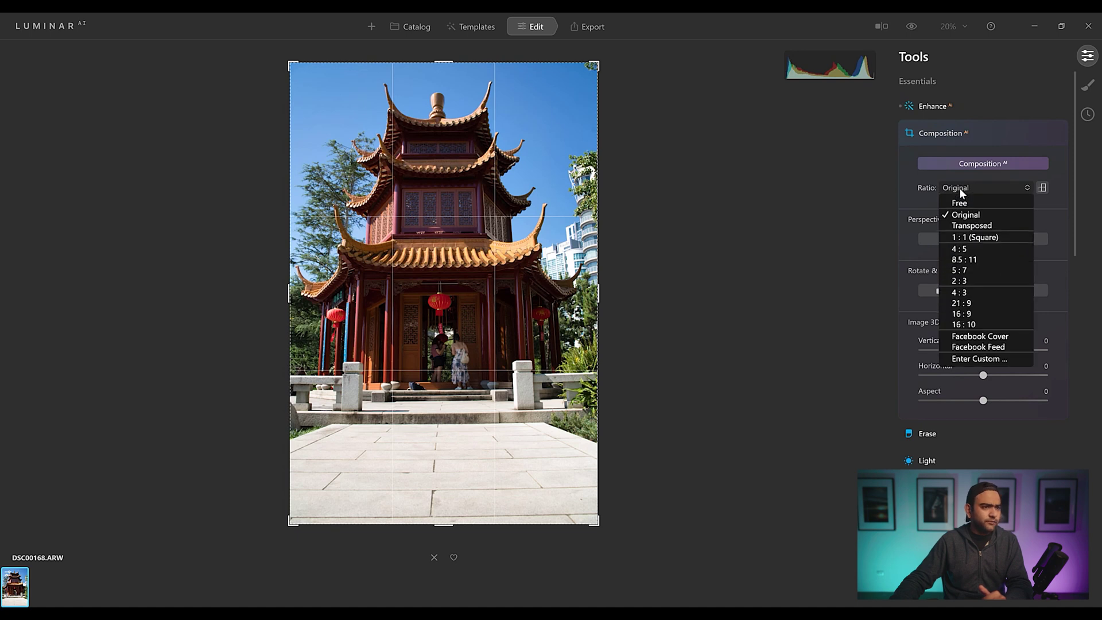
pyautogui.click(960, 249)
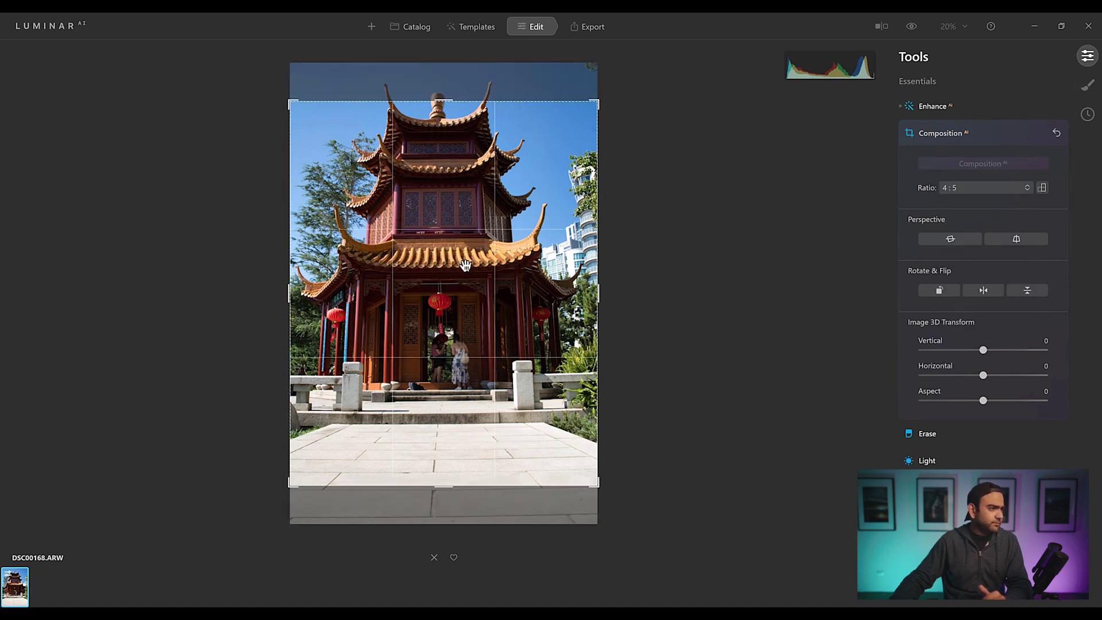
pyautogui.moveTo(463, 265); pyautogui.dragTo(459, 321)
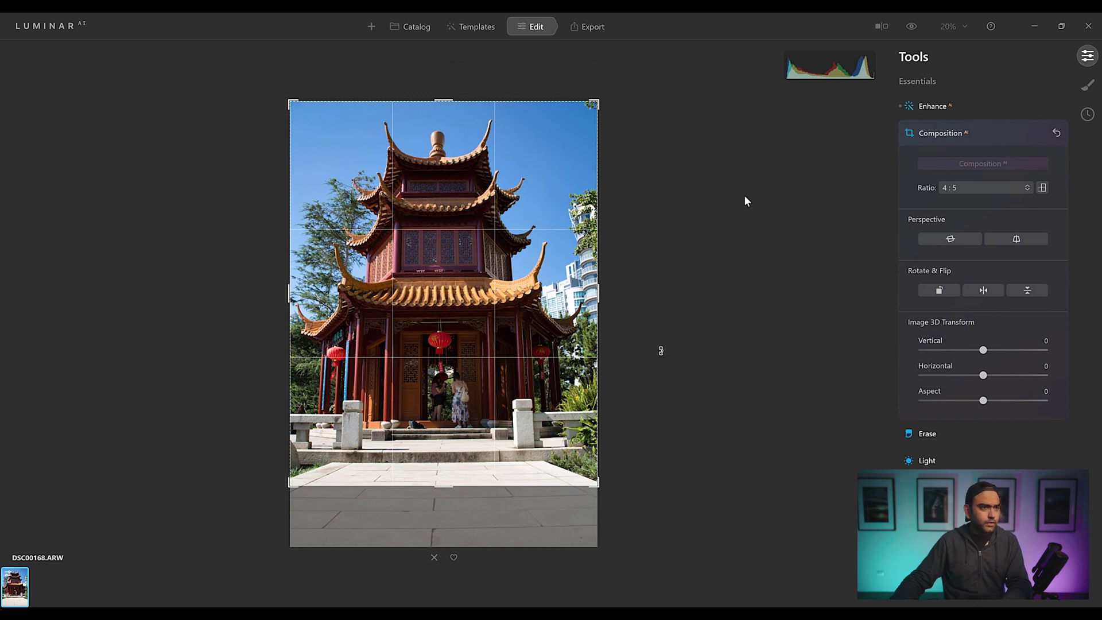
pyautogui.click(979, 132)
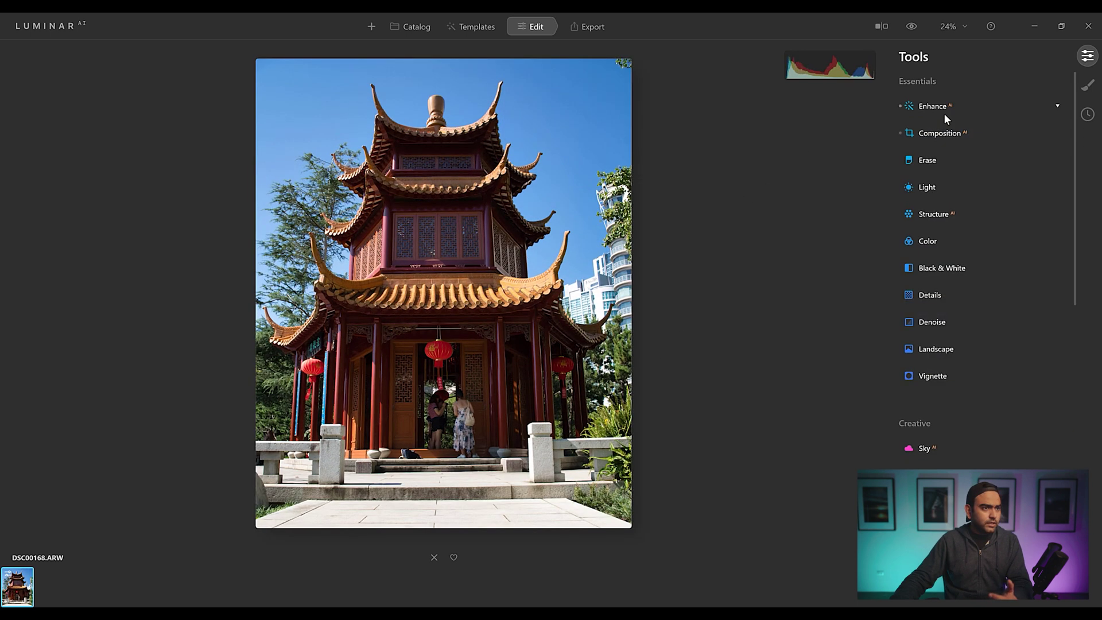
# Set Light to Exposure 0.35, Smart Contrast 11, Highlights -33 and Shadows 35
pyautogui.click(927, 187)
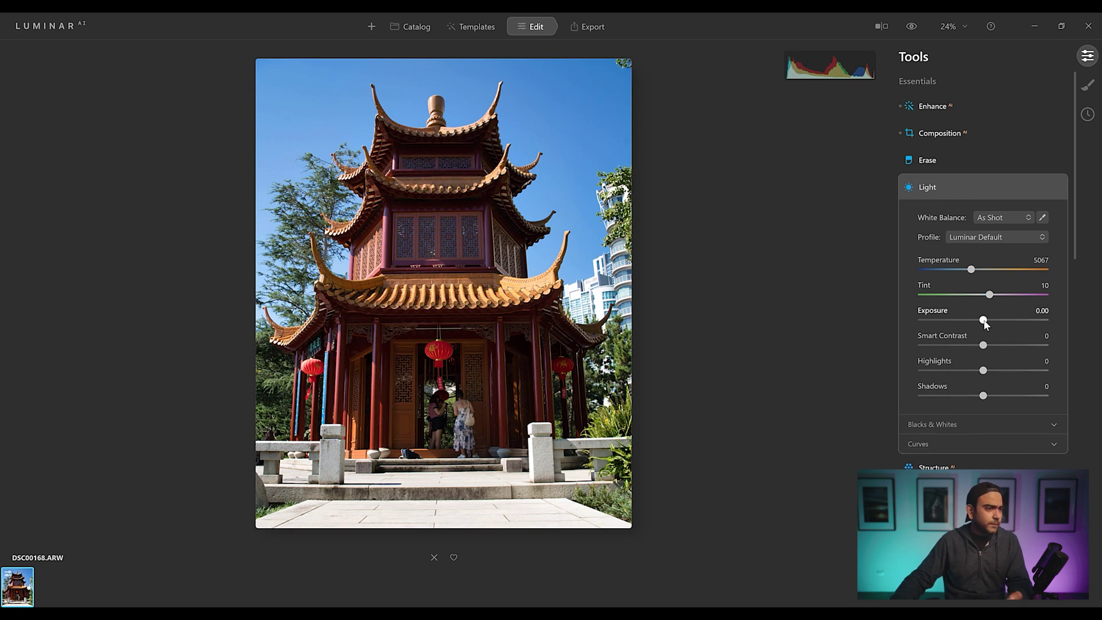
pyautogui.moveTo(983, 320); pyautogui.dragTo(987, 322)
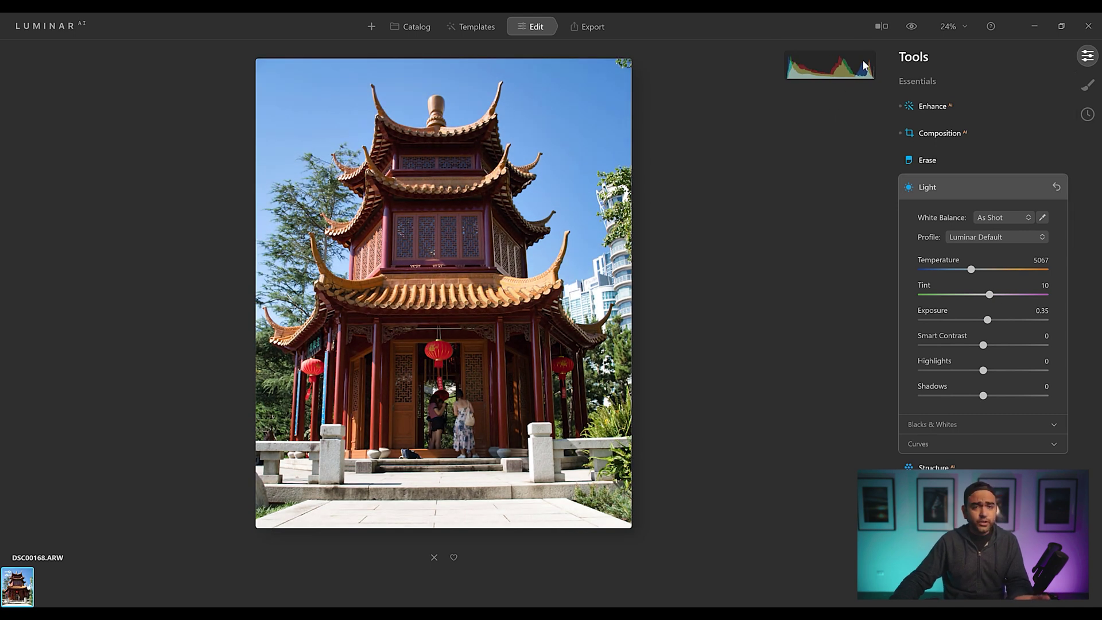
pyautogui.click(36, 29)
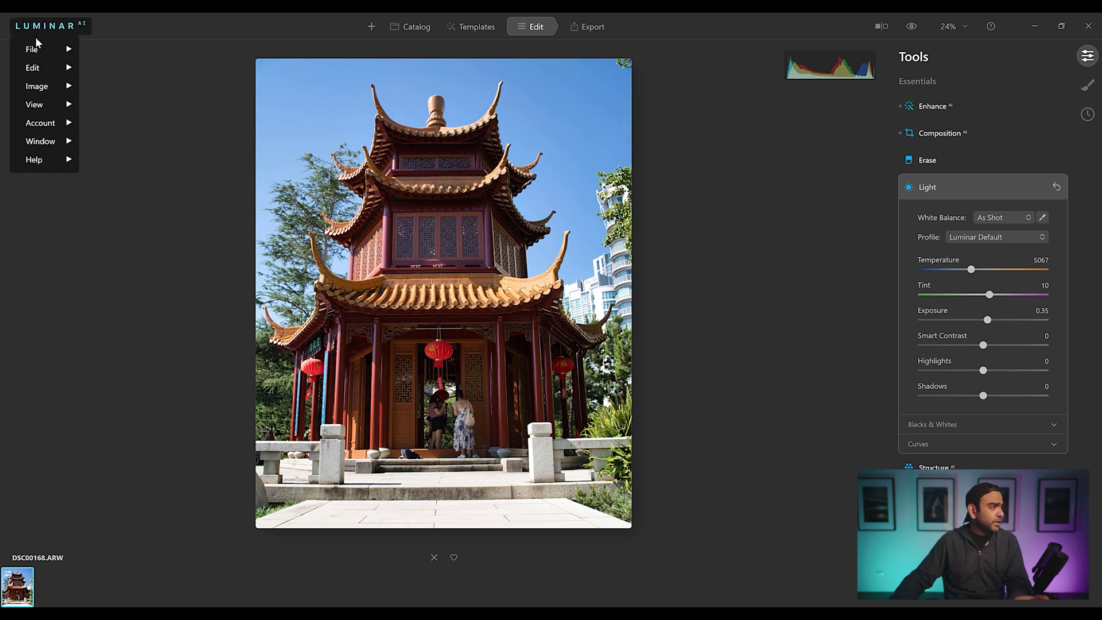
pyautogui.moveTo(38, 107)
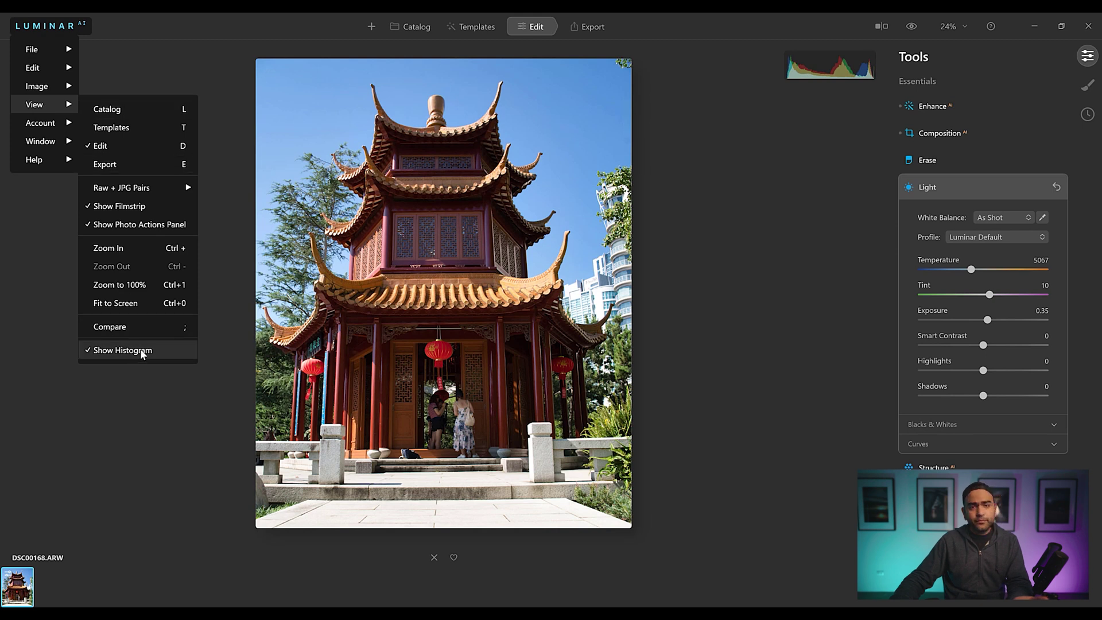
pyautogui.click(800, 122)
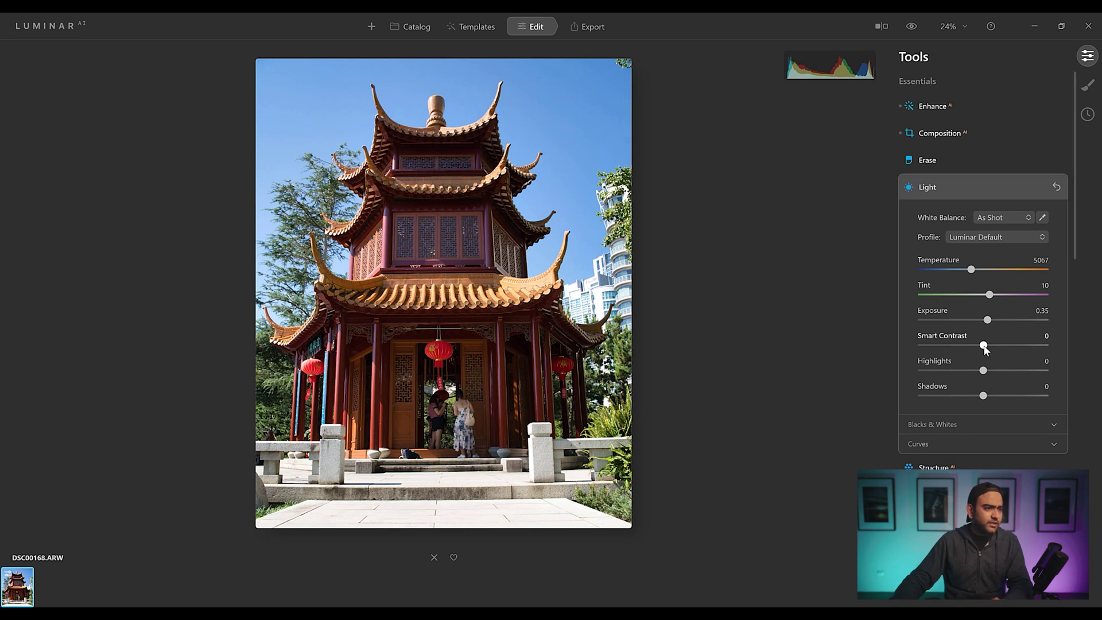
pyautogui.moveTo(984, 348); pyautogui.dragTo(990, 349)
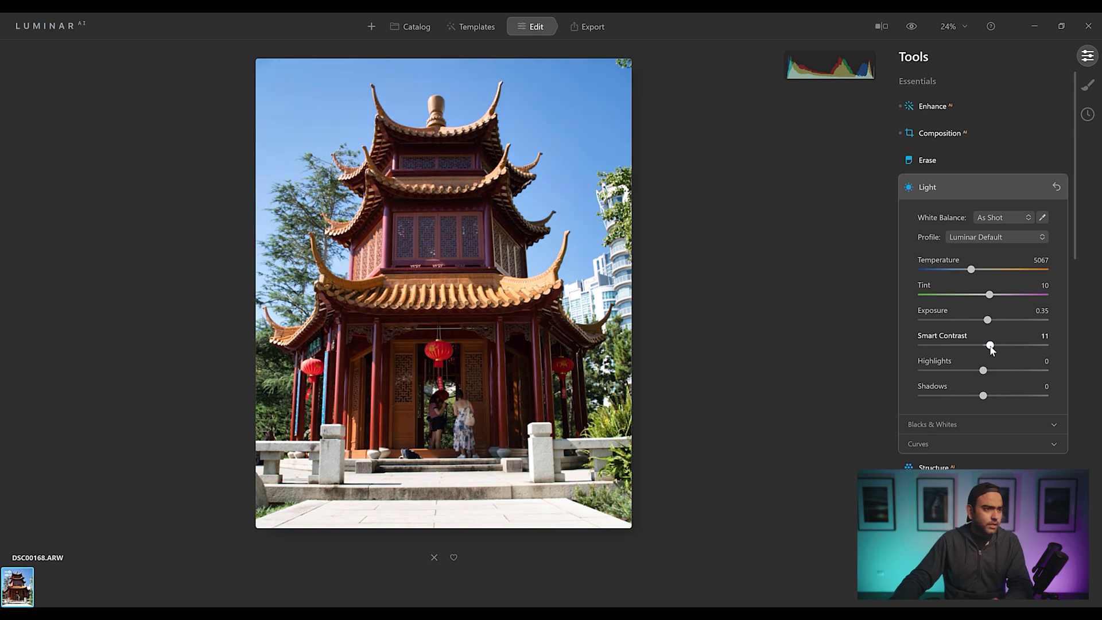
pyautogui.moveTo(984, 371)
pyautogui.mouseDown()
pyautogui.moveTo(954, 371)
pyautogui.moveTo(963, 370)
pyautogui.mouseUp()
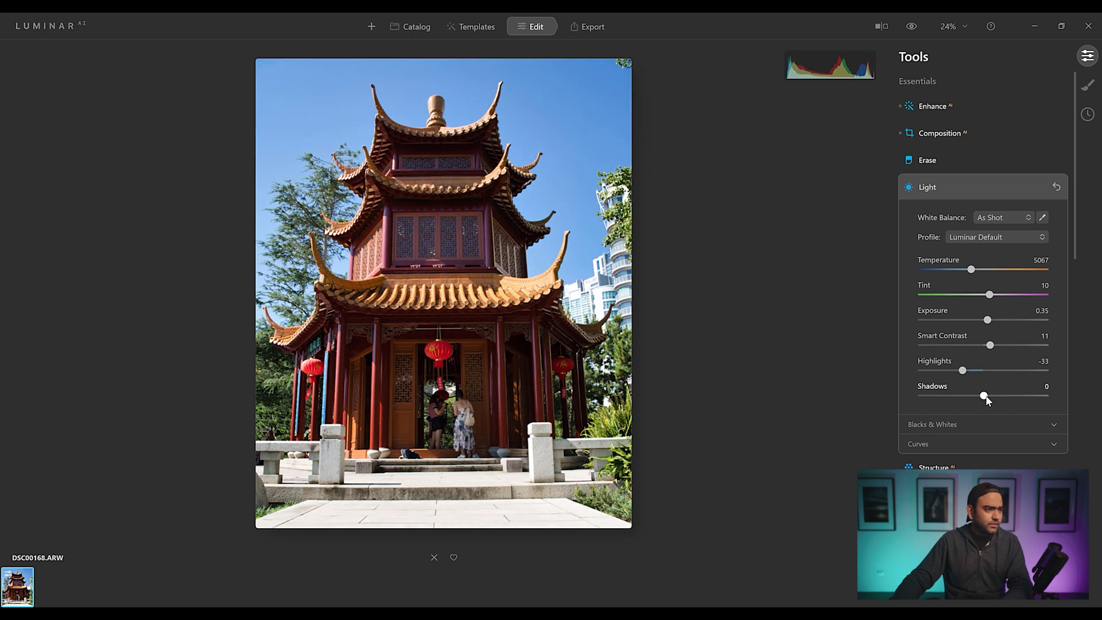
pyautogui.moveTo(988, 397); pyautogui.dragTo(1002, 397)
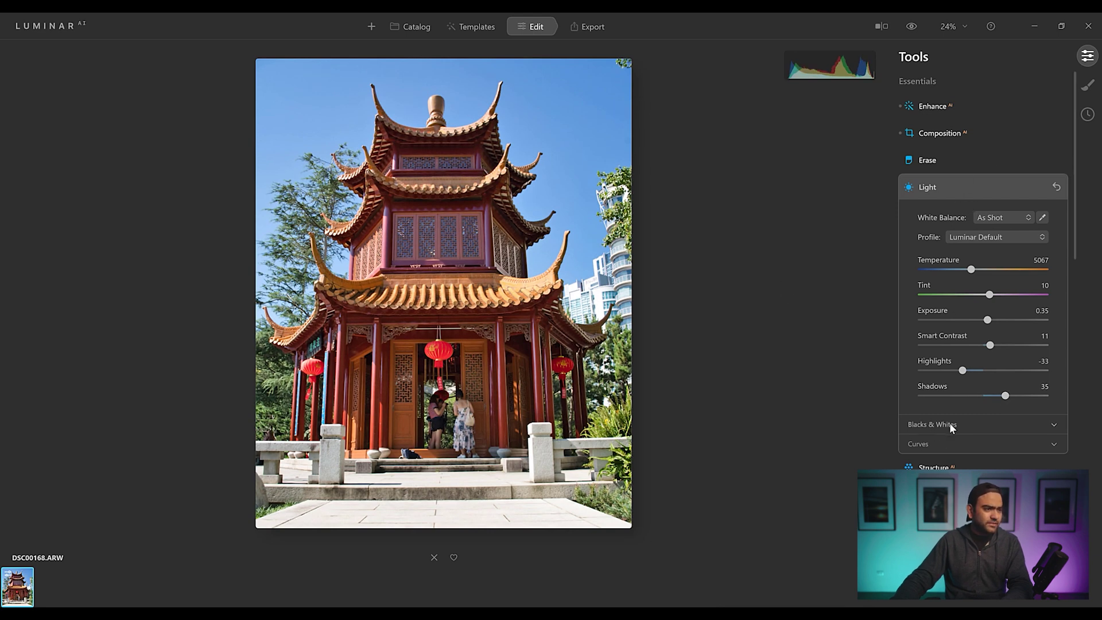
pyautogui.click(975, 187)
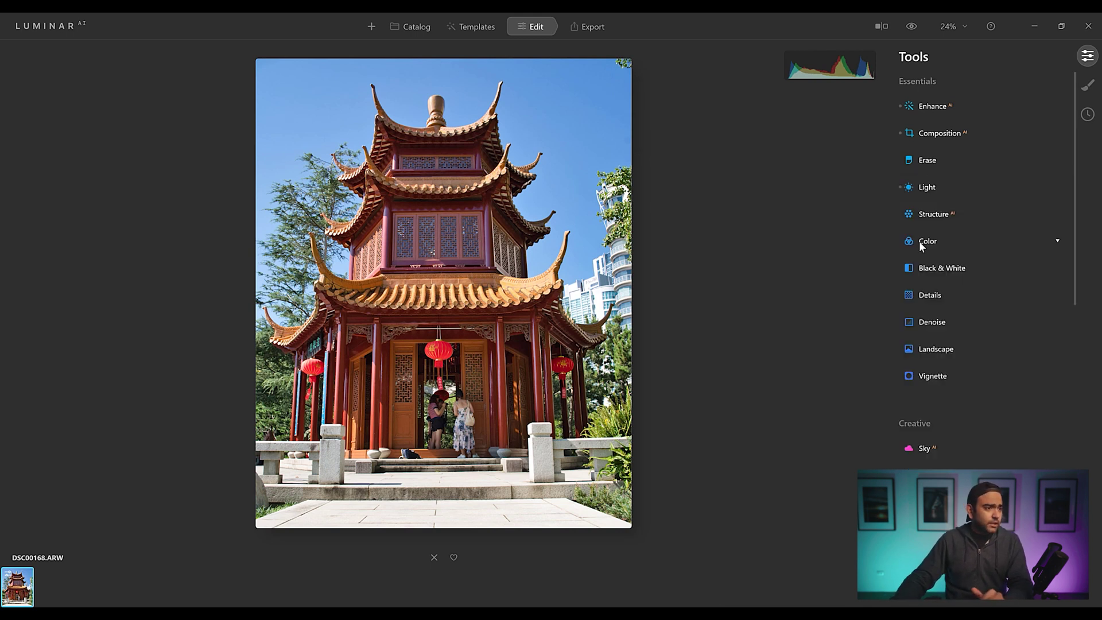
# Set Details to Small 14, Medium 20 and Large 8, toggling the tool to compare
pyautogui.click(939, 298)
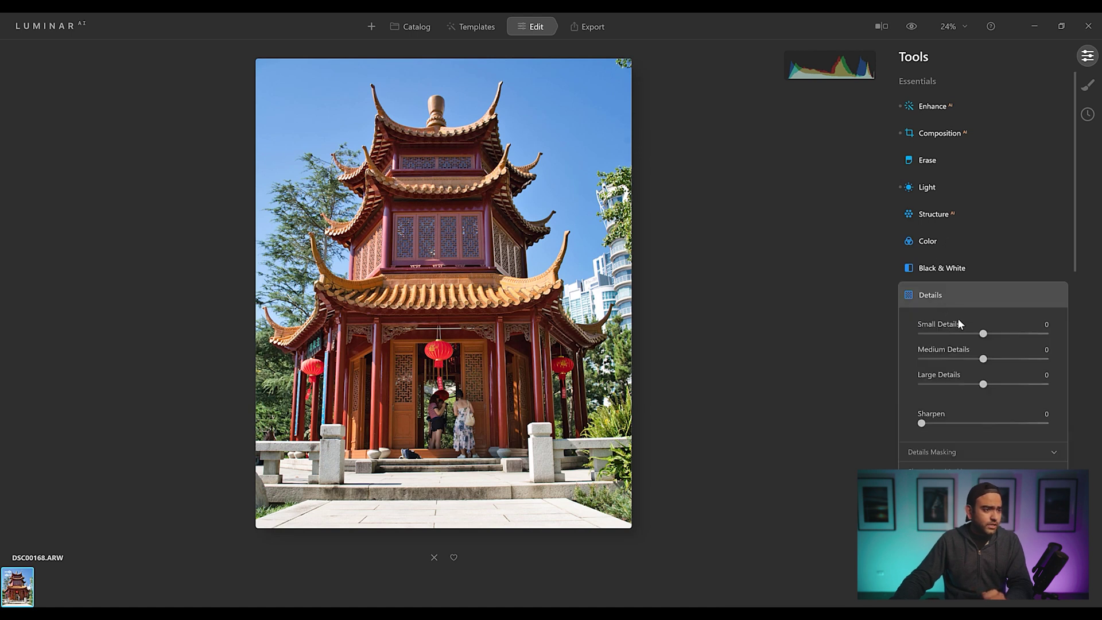
pyautogui.moveTo(984, 334); pyautogui.dragTo(986, 334)
pyautogui.click(993, 333)
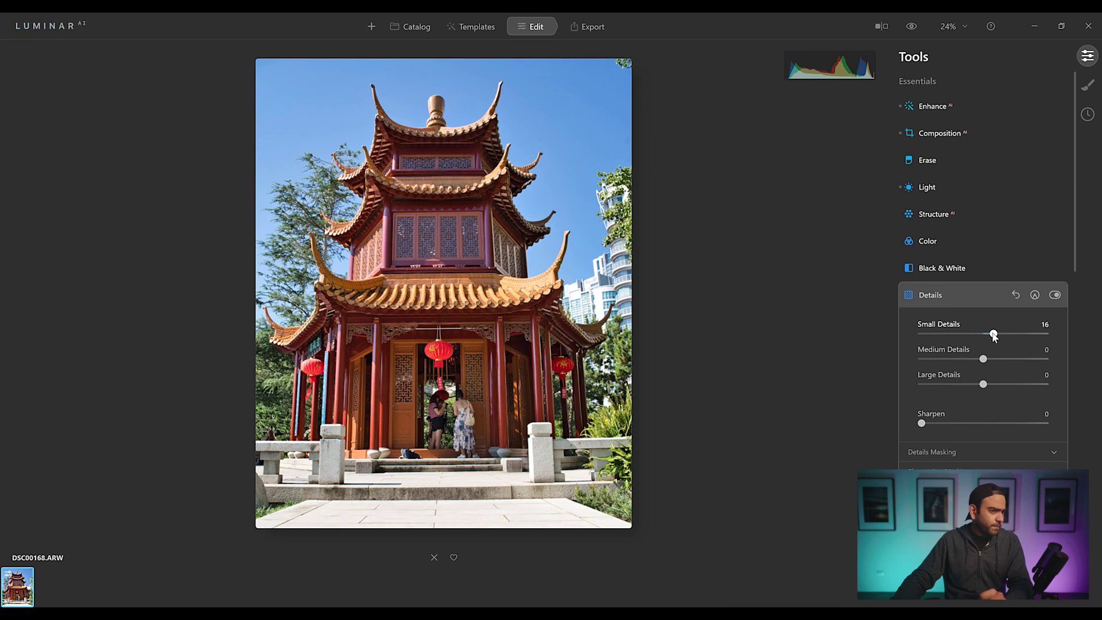
pyautogui.moveTo(994, 336); pyautogui.dragTo(998, 360)
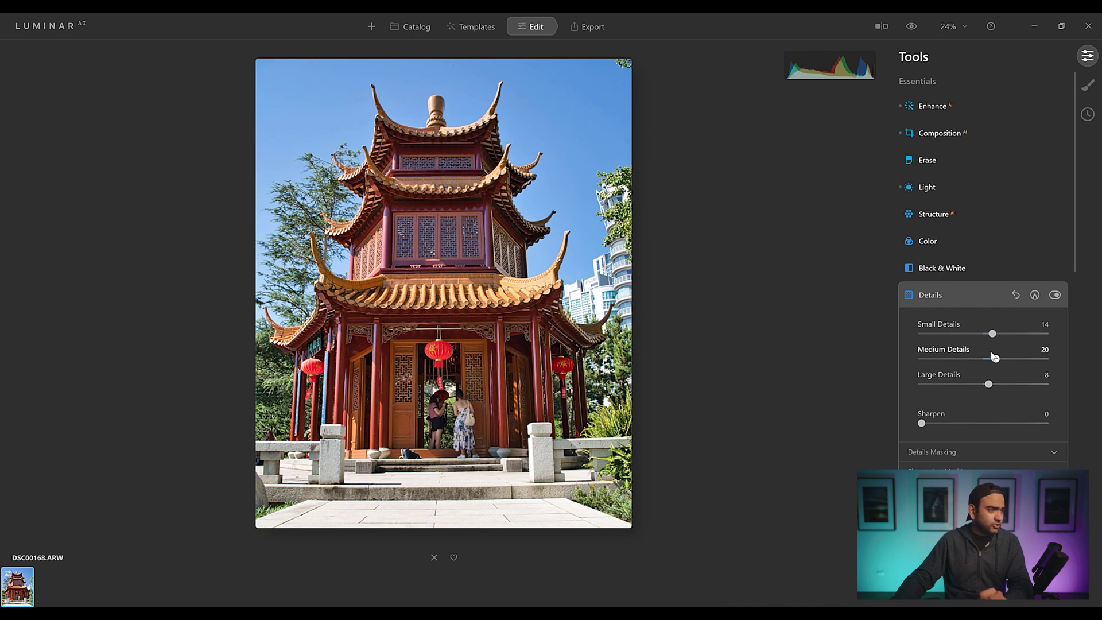
pyautogui.click(1055, 296)
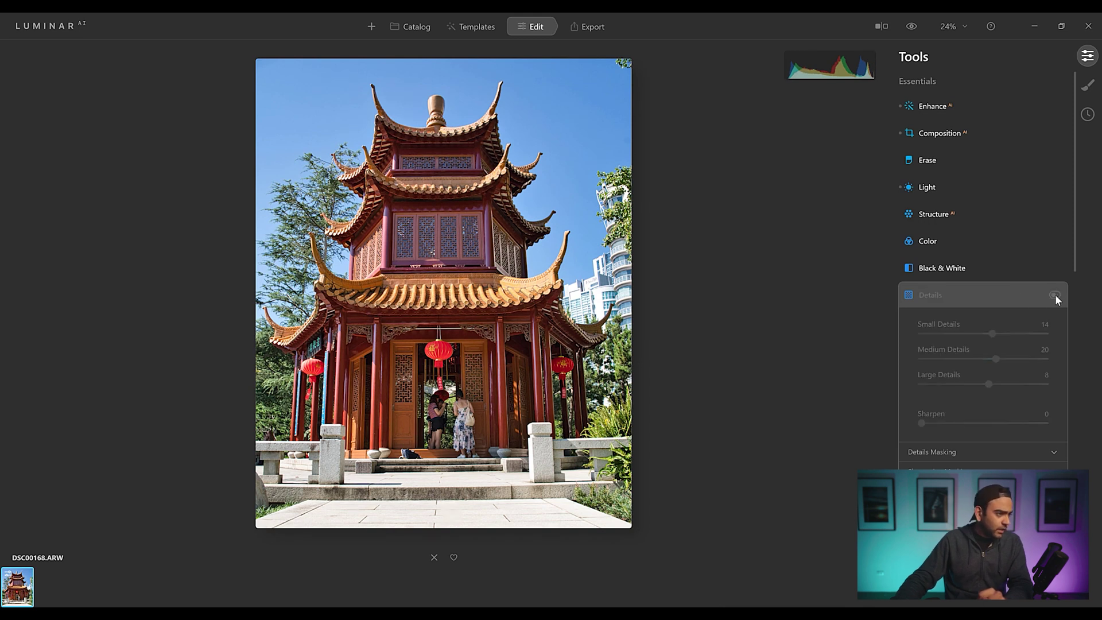
pyautogui.click(1055, 295)
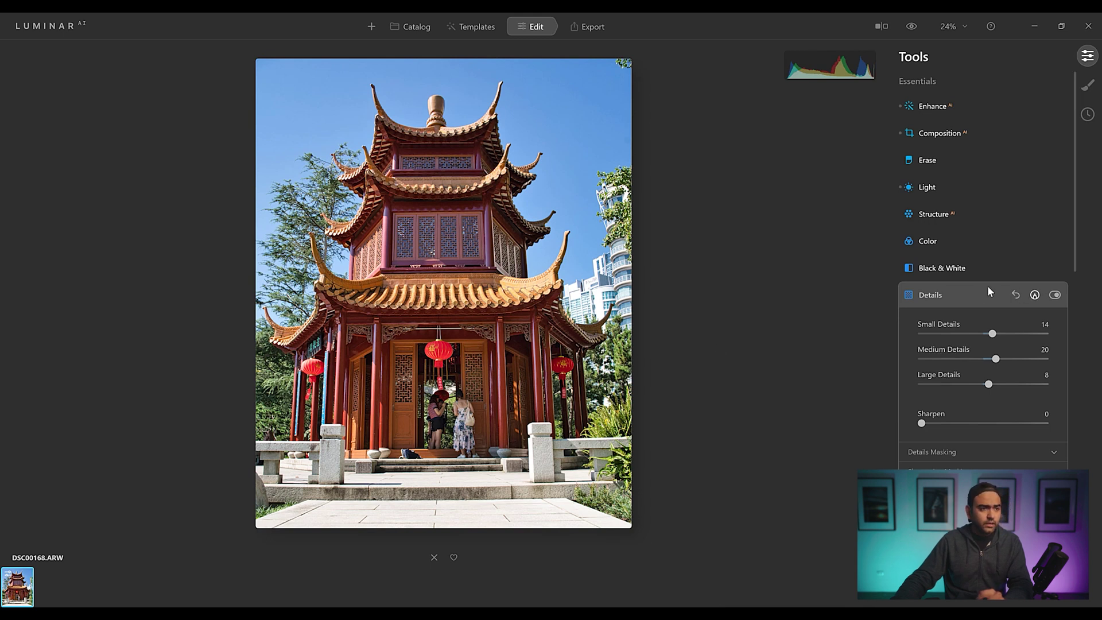
pyautogui.click(974, 293)
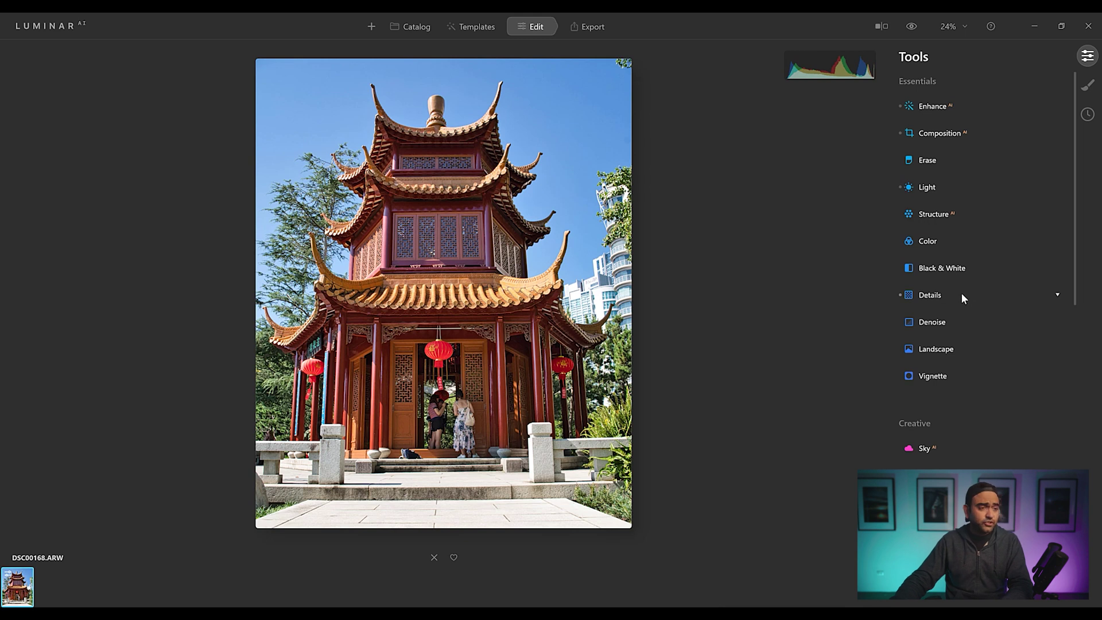
# Apply Structure AI with Amount 15 and Boost 7, comparing before and after
pyautogui.click(941, 214)
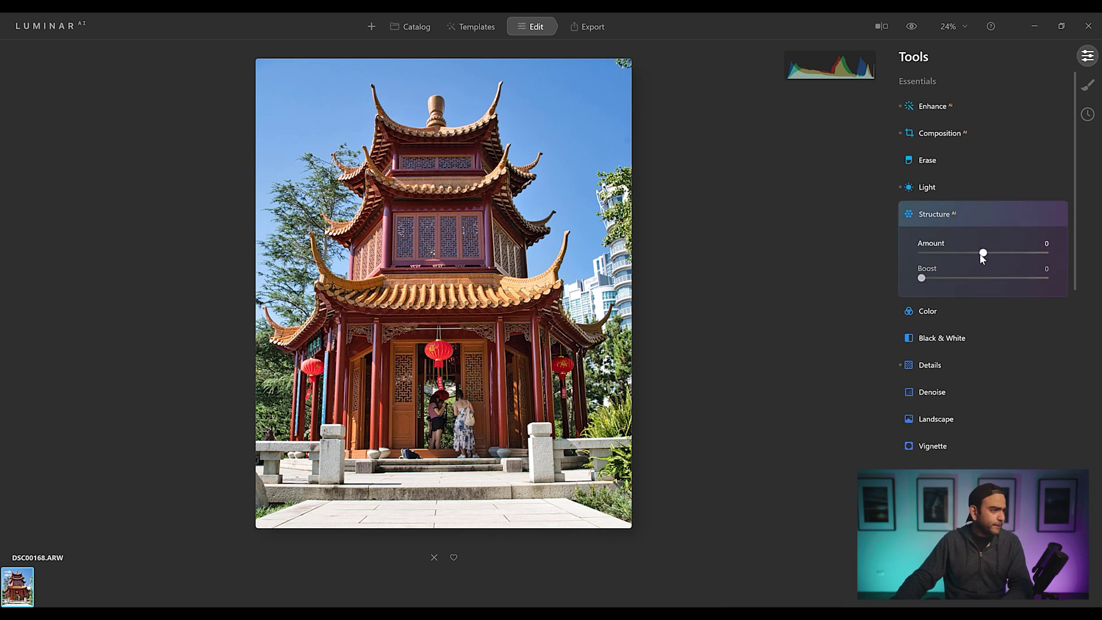
pyautogui.moveTo(983, 252); pyautogui.dragTo(994, 259)
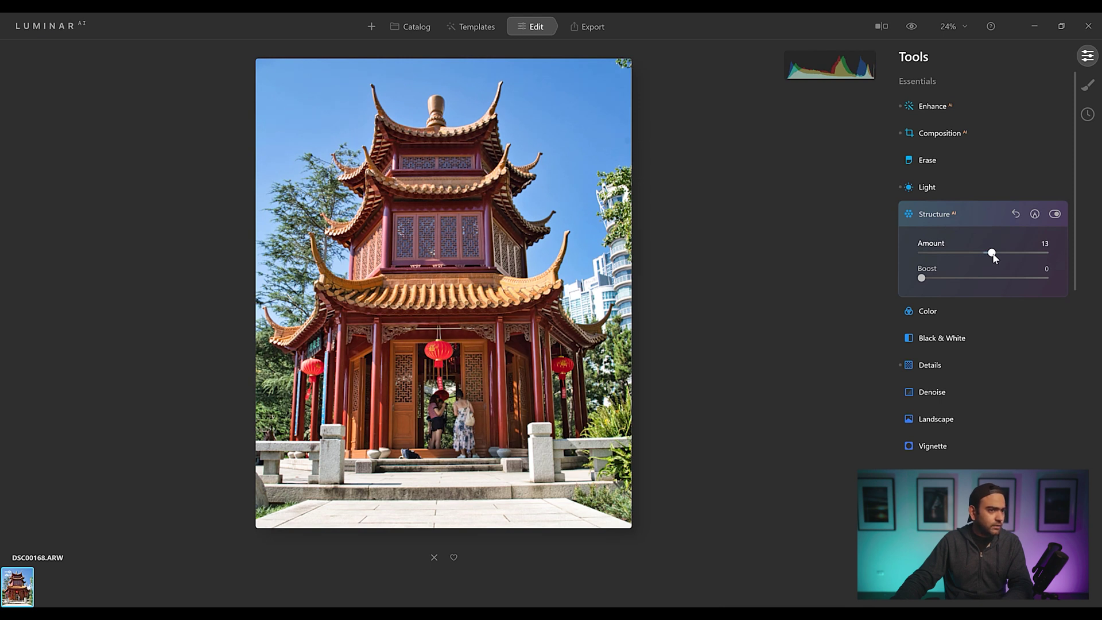
pyautogui.moveTo(995, 259); pyautogui.dragTo(995, 258)
pyautogui.moveTo(929, 276); pyautogui.dragTo(932, 279)
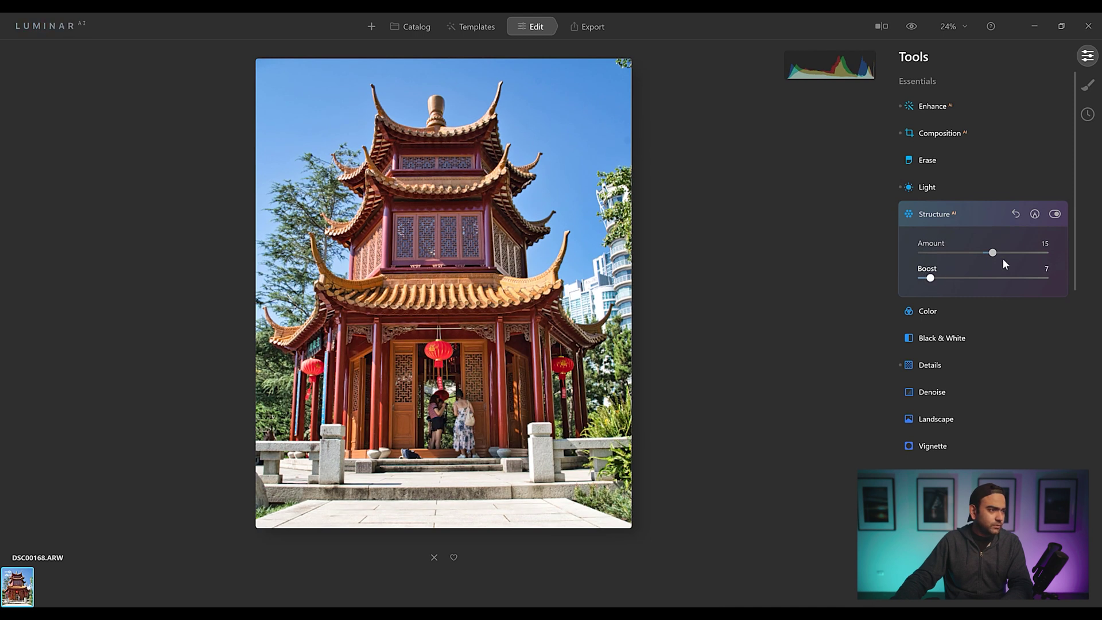
pyautogui.click(1053, 214)
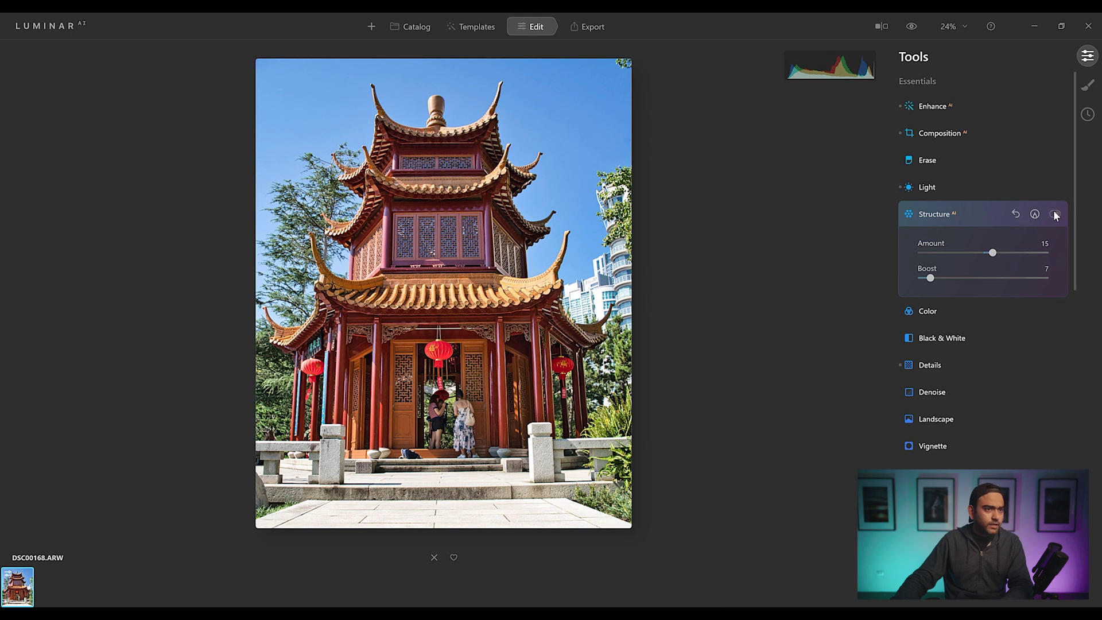
pyautogui.click(1054, 214)
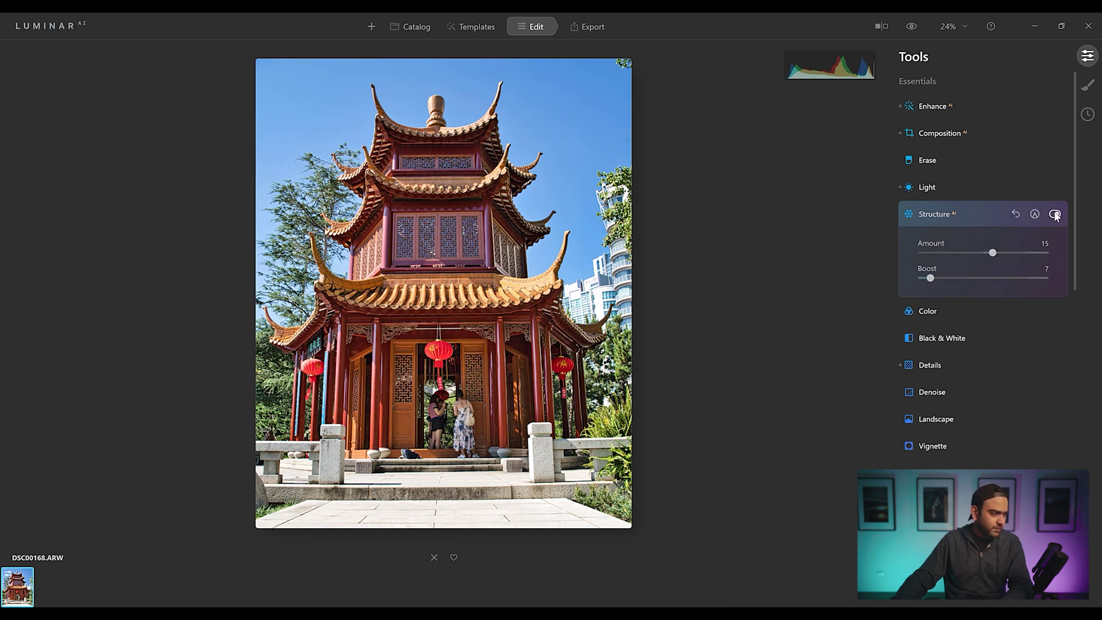
pyautogui.click(976, 213)
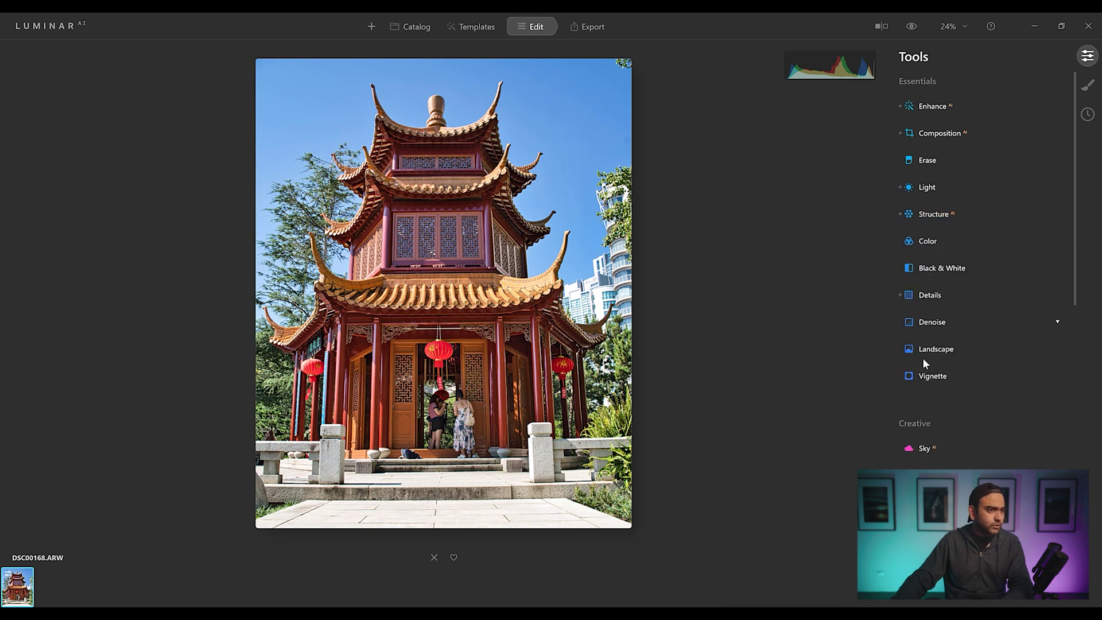
pyautogui.click(934, 241)
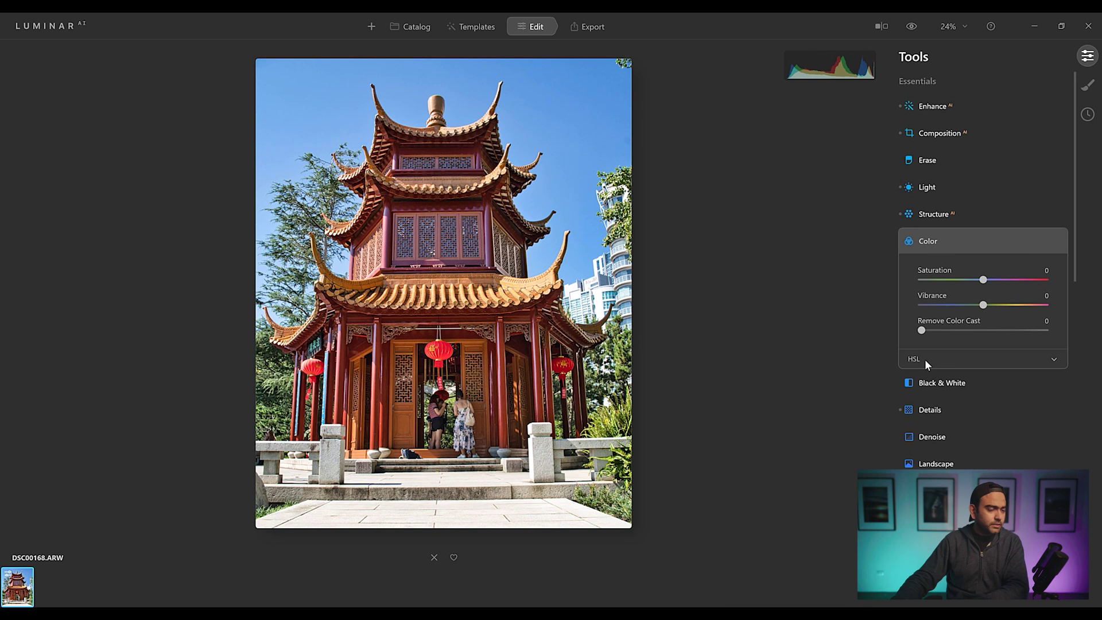
# In Color HSL Hue mode, set Yellow to -86 and Green to -77
pyautogui.click(925, 359)
pyautogui.scroll(-2, 957, 217)
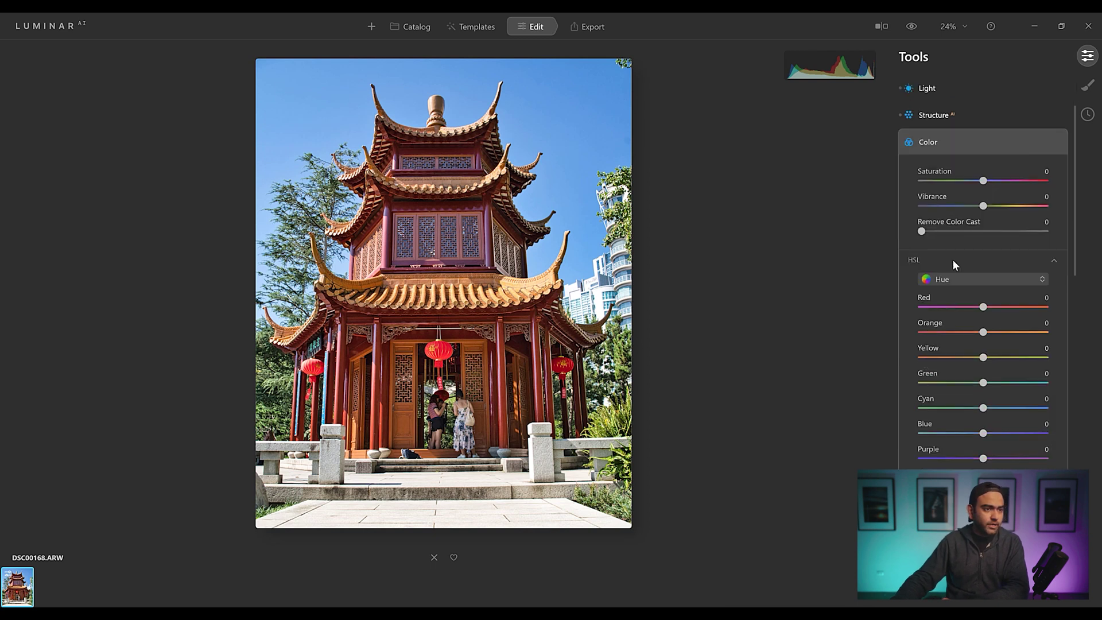
pyautogui.click(949, 279)
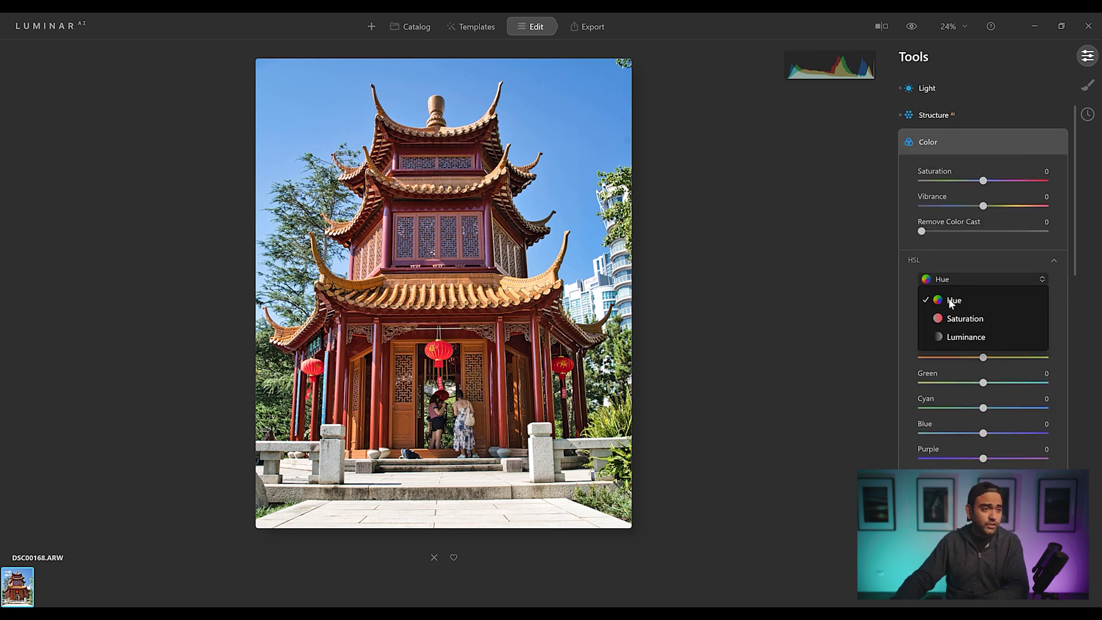
pyautogui.click(909, 268)
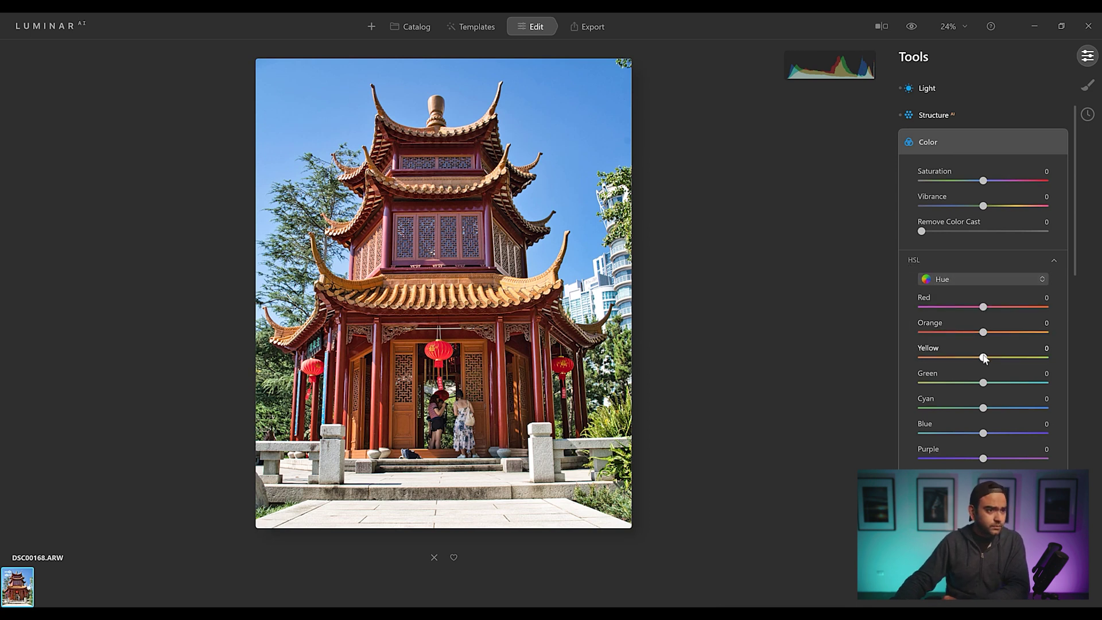
pyautogui.moveTo(984, 358); pyautogui.dragTo(945, 358)
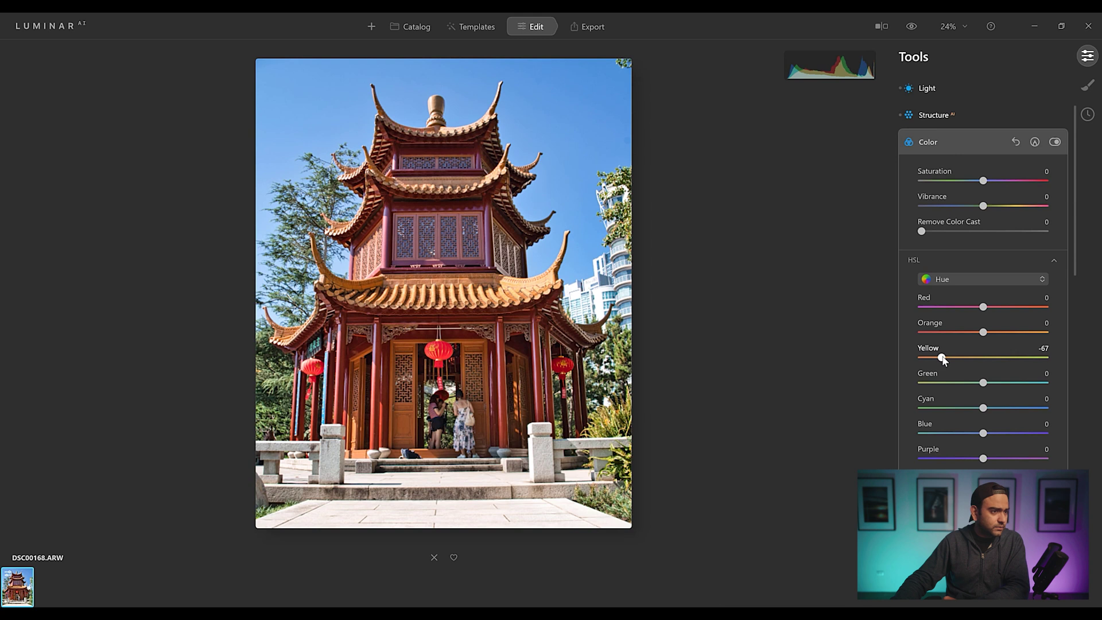
pyautogui.moveTo(943, 359); pyautogui.dragTo(930, 358)
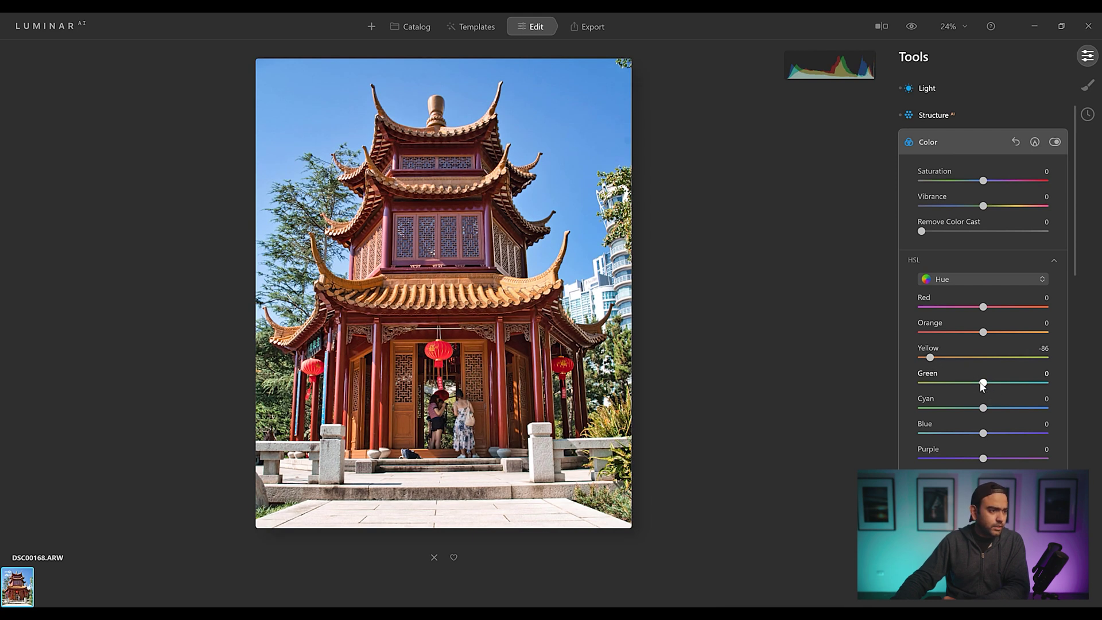
pyautogui.moveTo(962, 382); pyautogui.dragTo(933, 382)
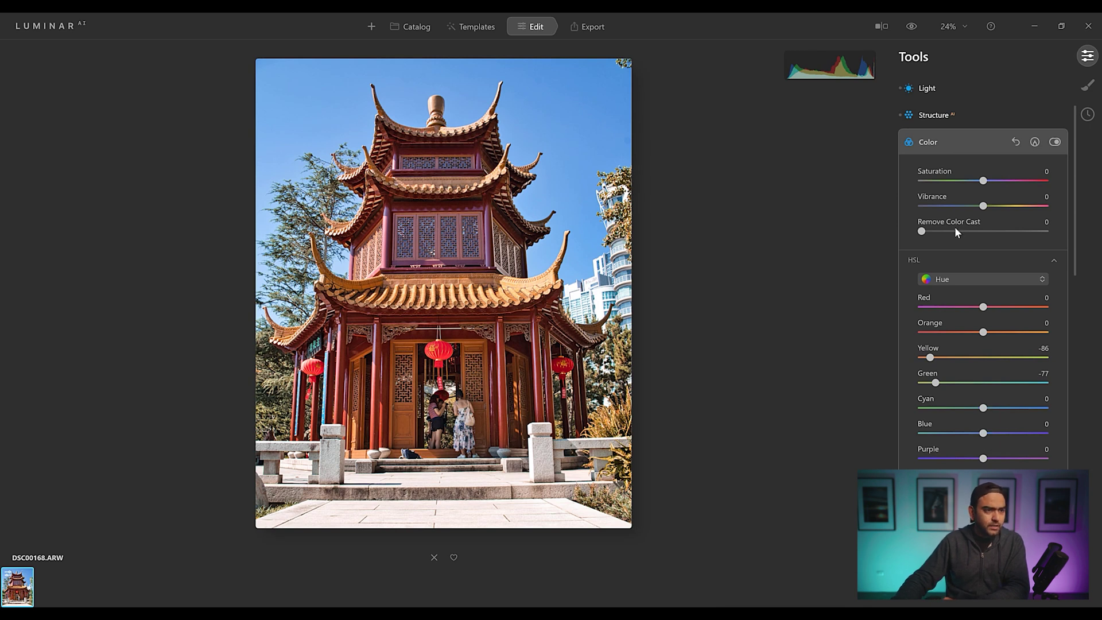
# Set HSL Saturation to Red 8, Orange -11, Yellow 26, Green 18 and Blue -83
pyautogui.click(956, 279)
pyautogui.click(953, 318)
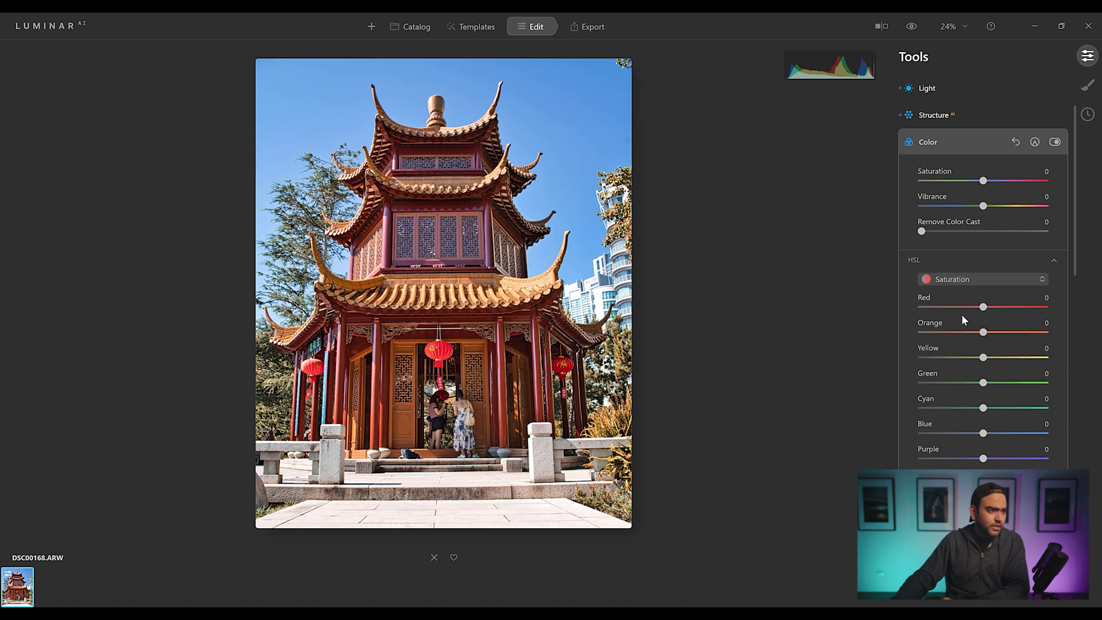
pyautogui.moveTo(984, 307); pyautogui.dragTo(990, 310)
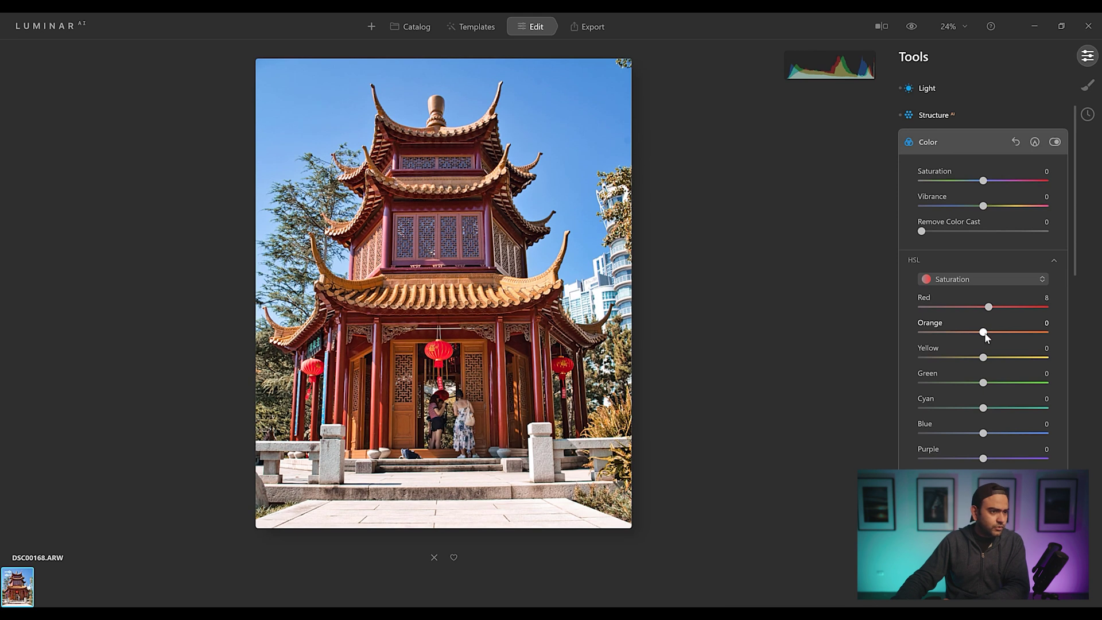
pyautogui.moveTo(985, 335); pyautogui.dragTo(976, 337)
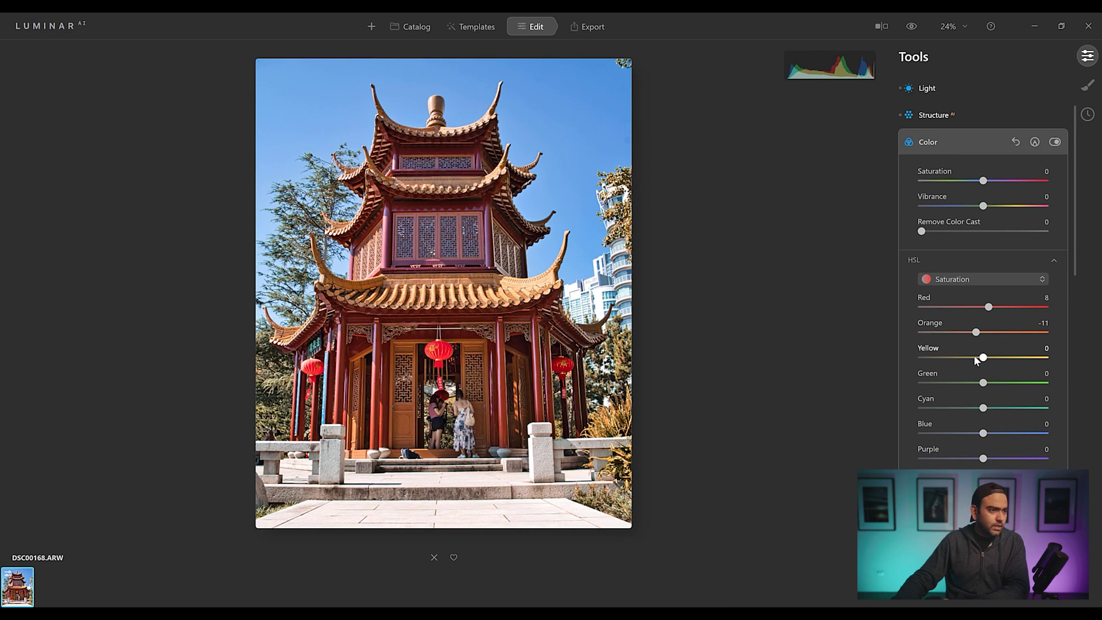
pyautogui.moveTo(978, 359); pyautogui.dragTo(998, 359)
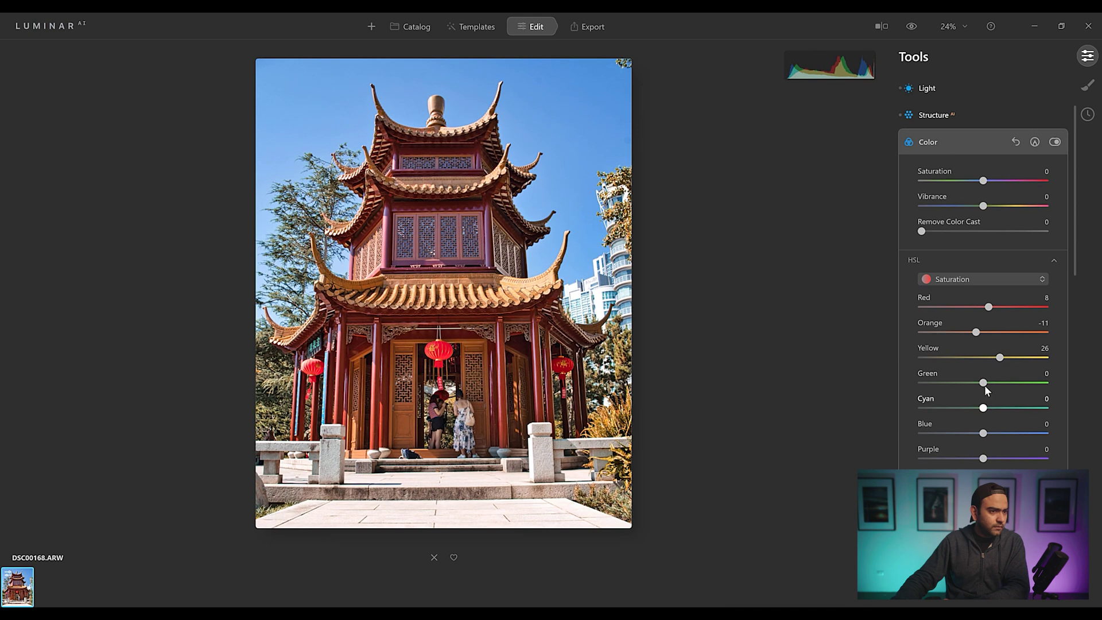
pyautogui.click(990, 382)
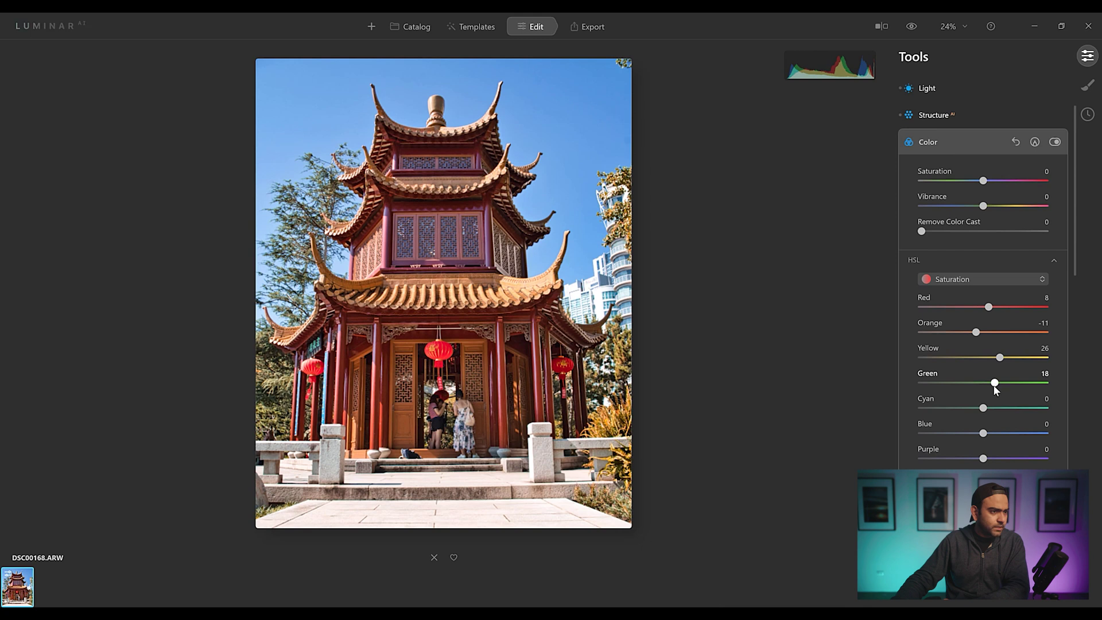
pyautogui.moveTo(982, 436); pyautogui.dragTo(931, 433)
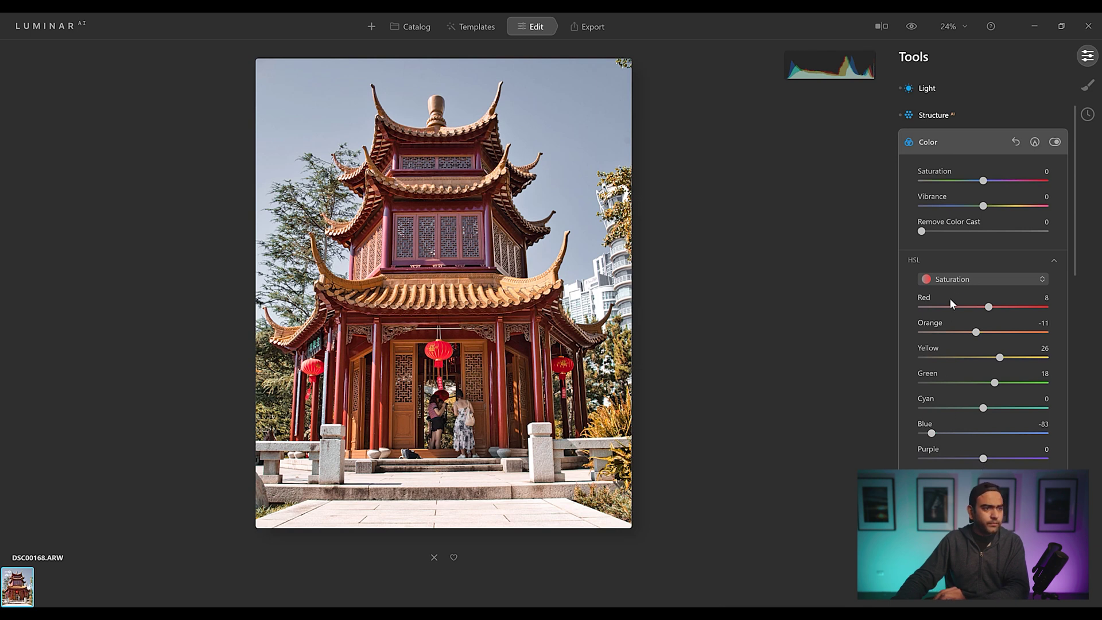
pyautogui.click(958, 281)
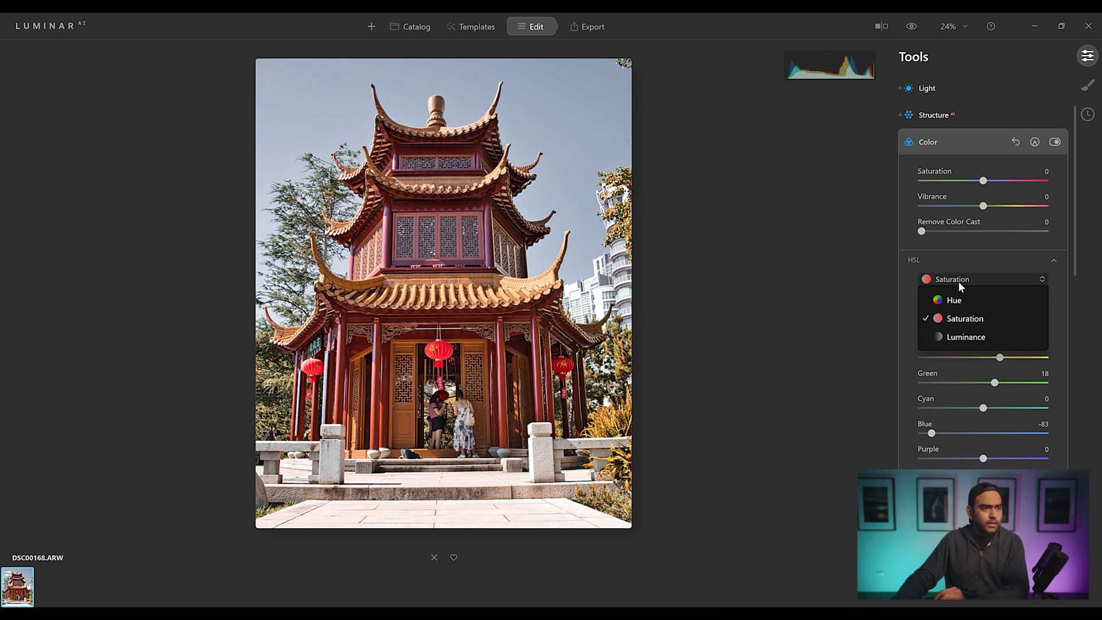
# Set HSL Luminance to Red 24, Yellow 19 and Green -11, then collapse Color
pyautogui.click(961, 334)
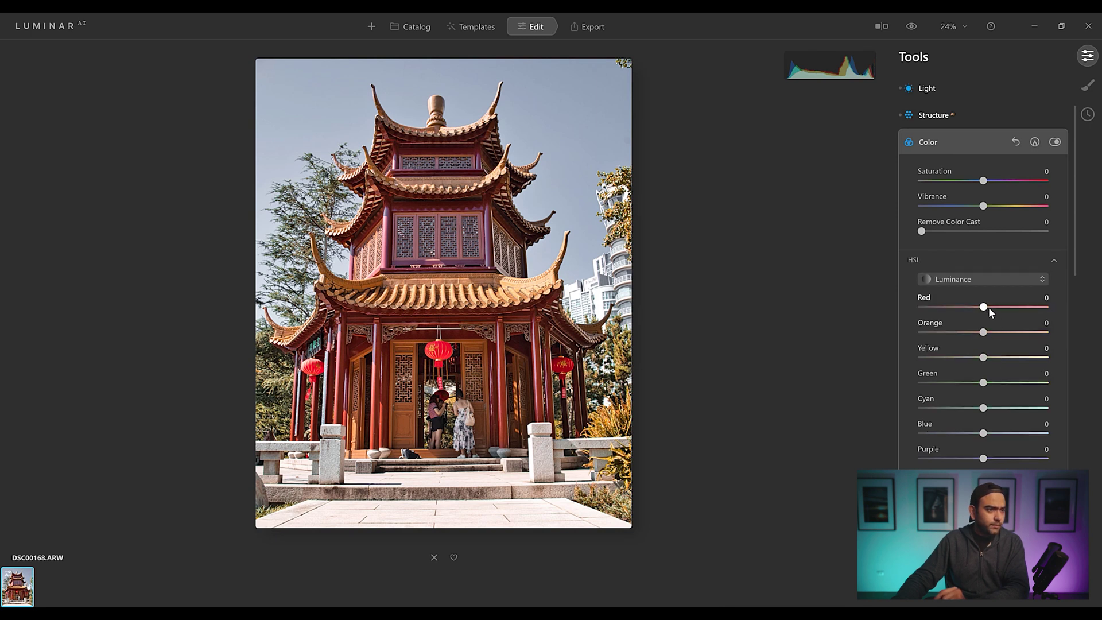
pyautogui.moveTo(991, 308); pyautogui.dragTo(1000, 309)
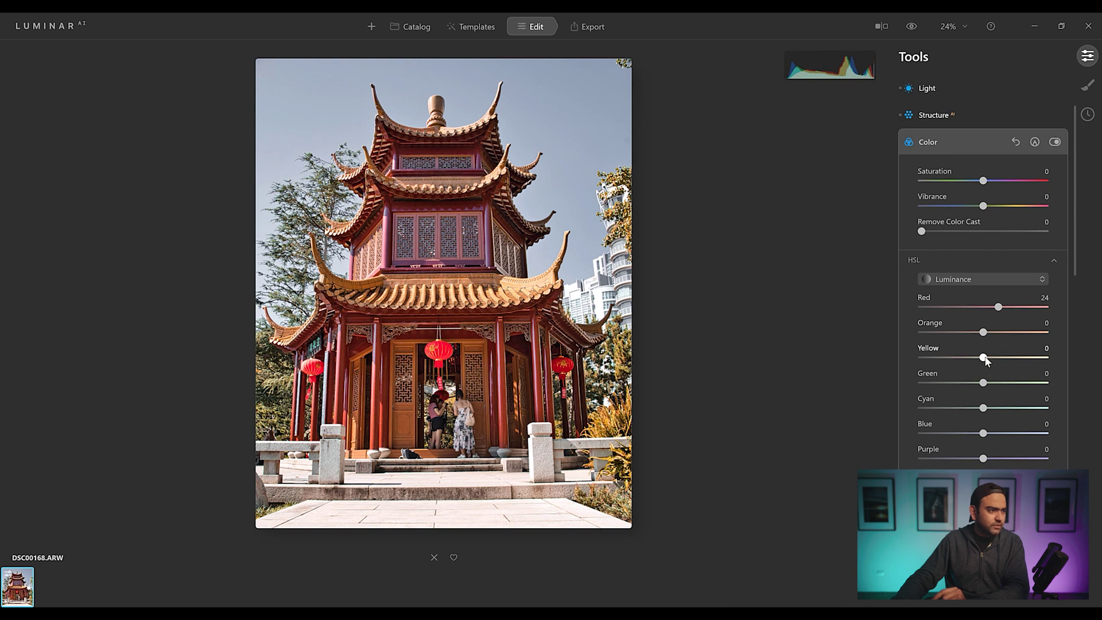
pyautogui.moveTo(985, 359)
pyautogui.mouseDown()
pyautogui.moveTo(964, 360)
pyautogui.moveTo(996, 359)
pyautogui.mouseUp()
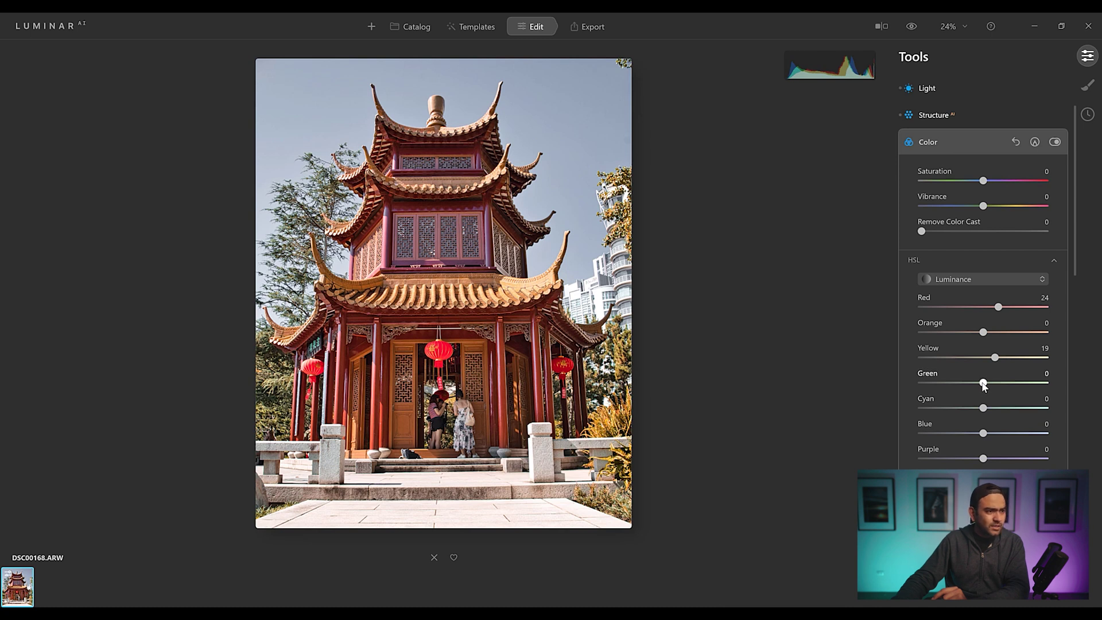
pyautogui.moveTo(982, 385); pyautogui.dragTo(975, 384)
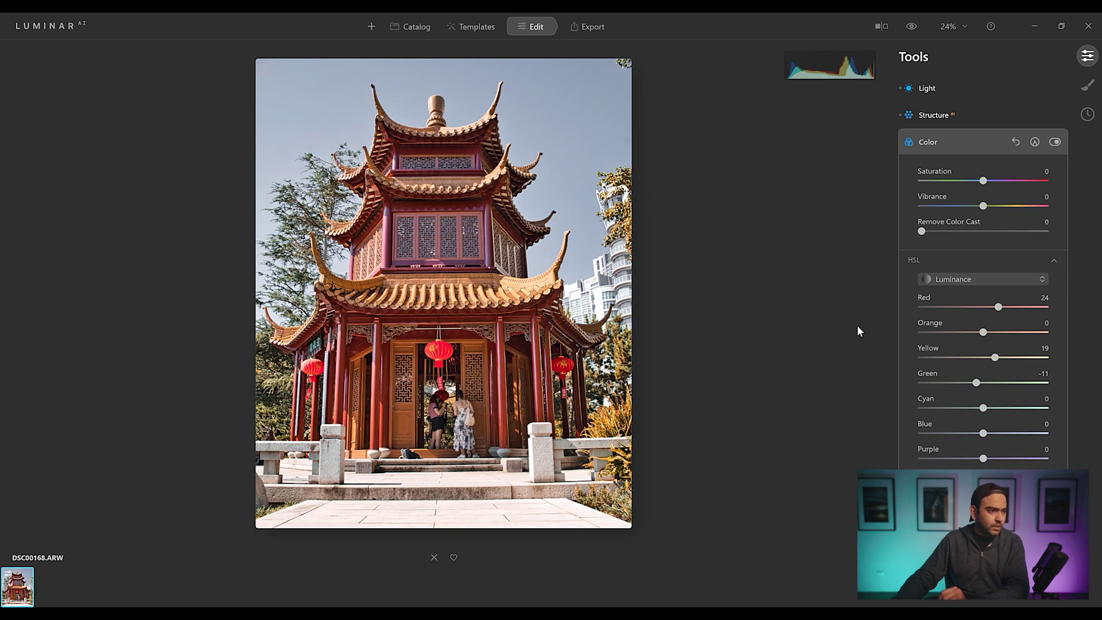
pyautogui.click(966, 143)
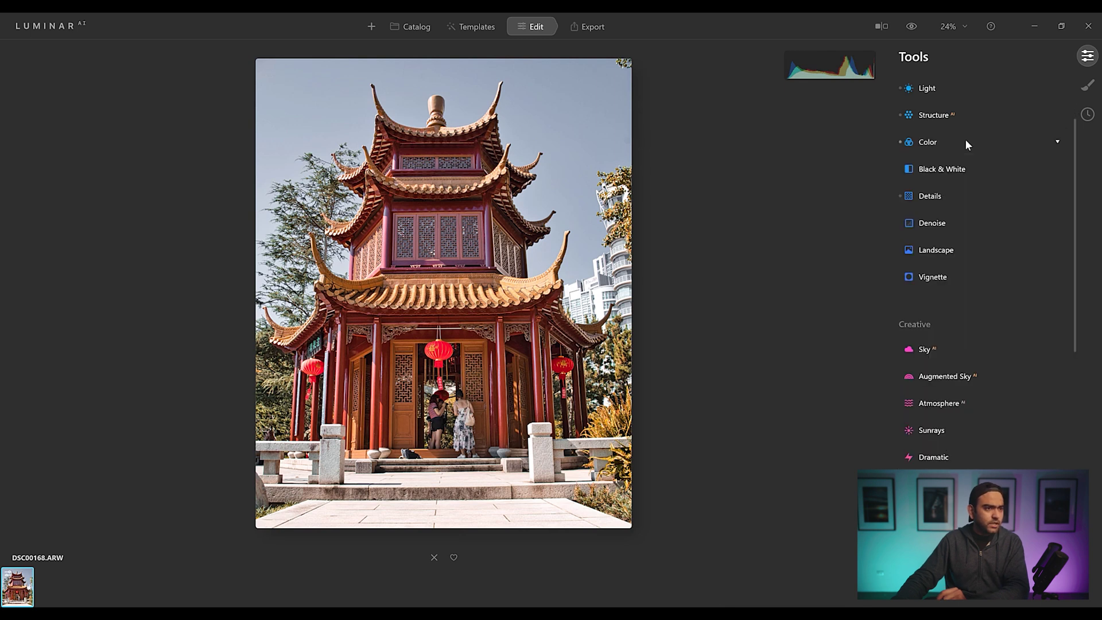
# Add a Vignette with Amount -81 and Feather 44 under Advanced Settings
pyautogui.click(944, 277)
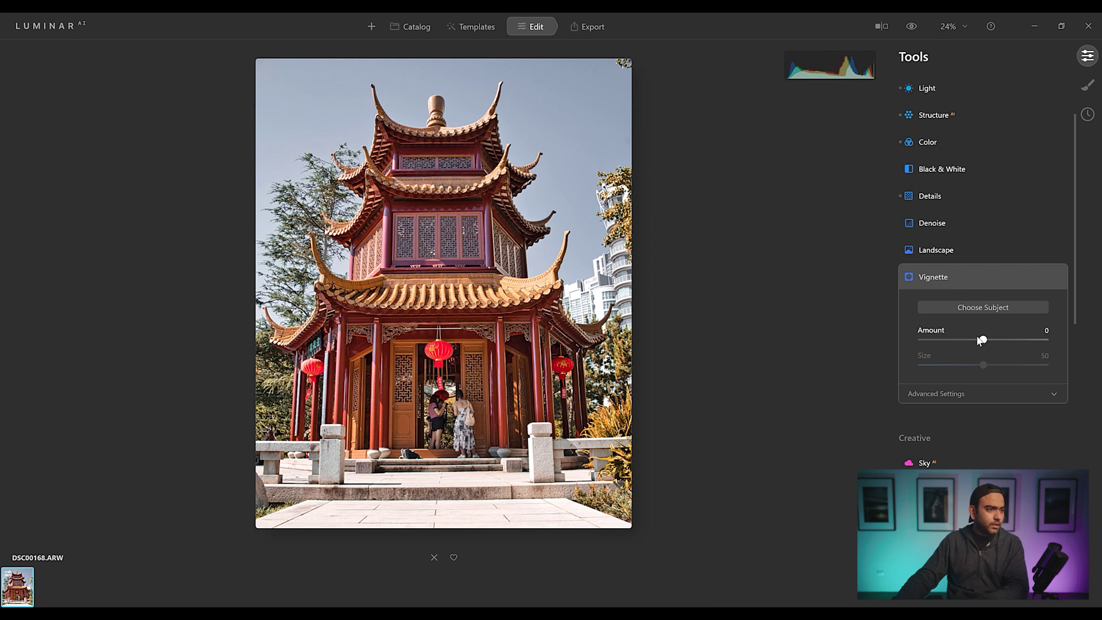
pyautogui.moveTo(973, 340); pyautogui.dragTo(932, 340)
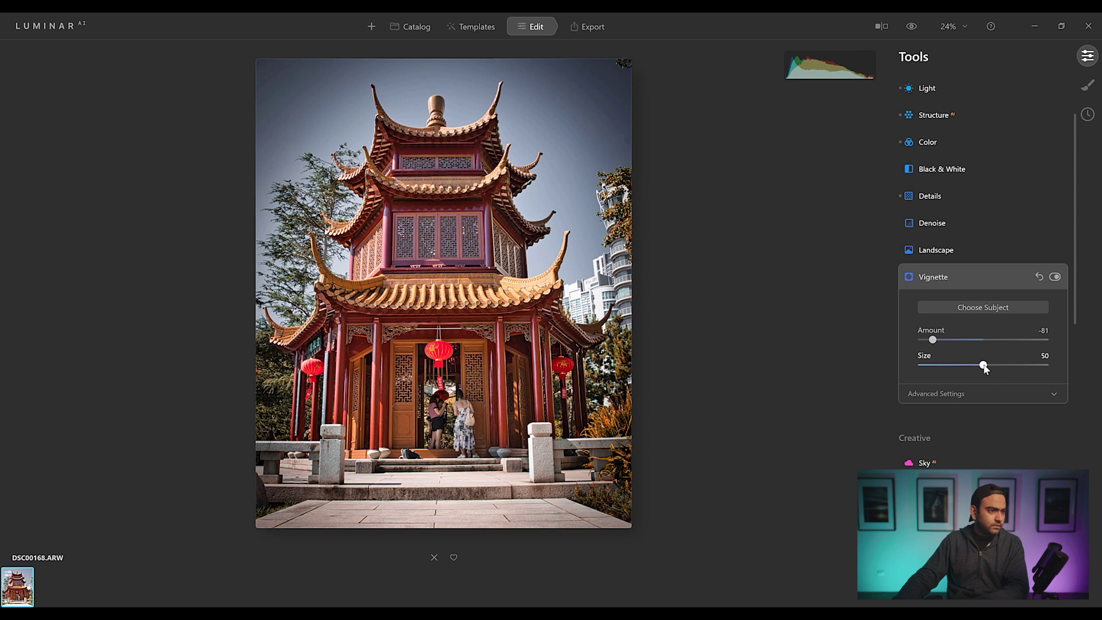
pyautogui.click(988, 392)
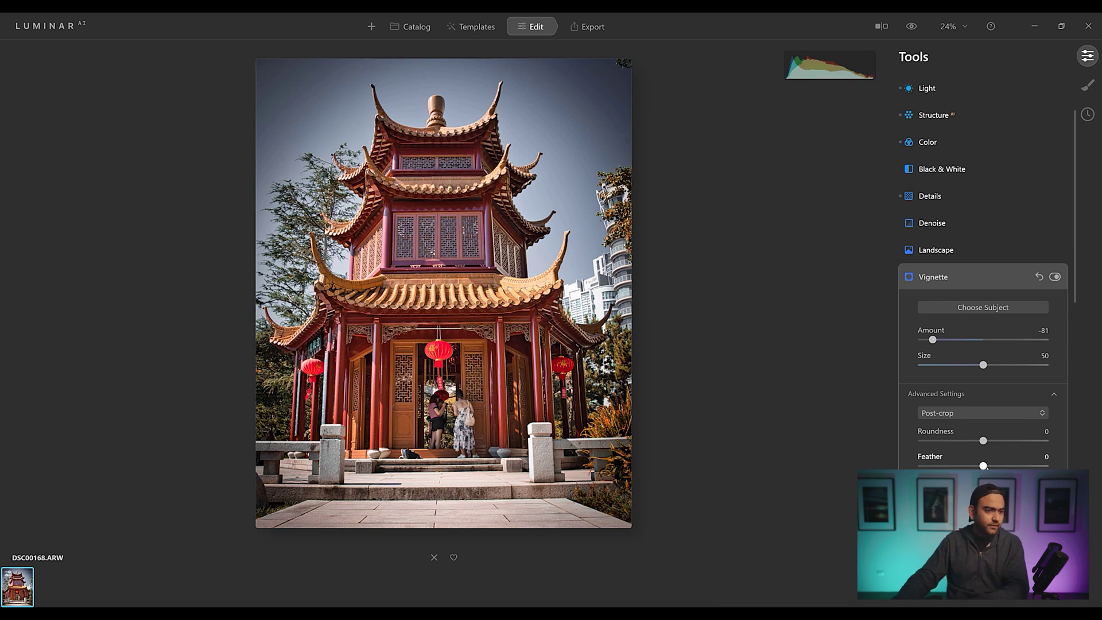
pyautogui.moveTo(984, 466); pyautogui.dragTo(1011, 466)
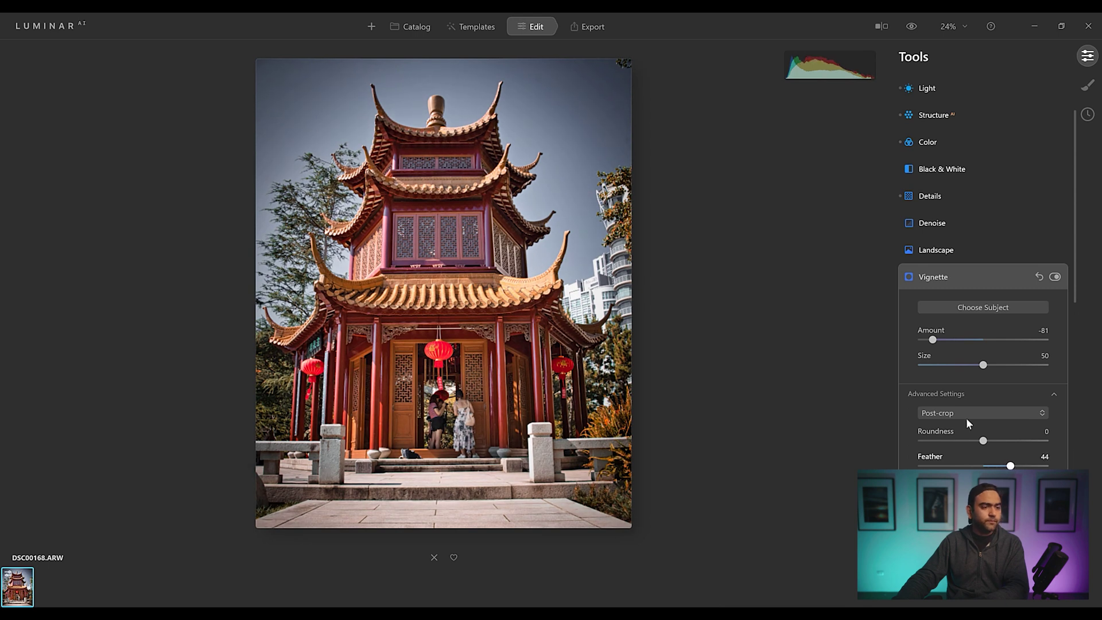
pyautogui.click(988, 278)
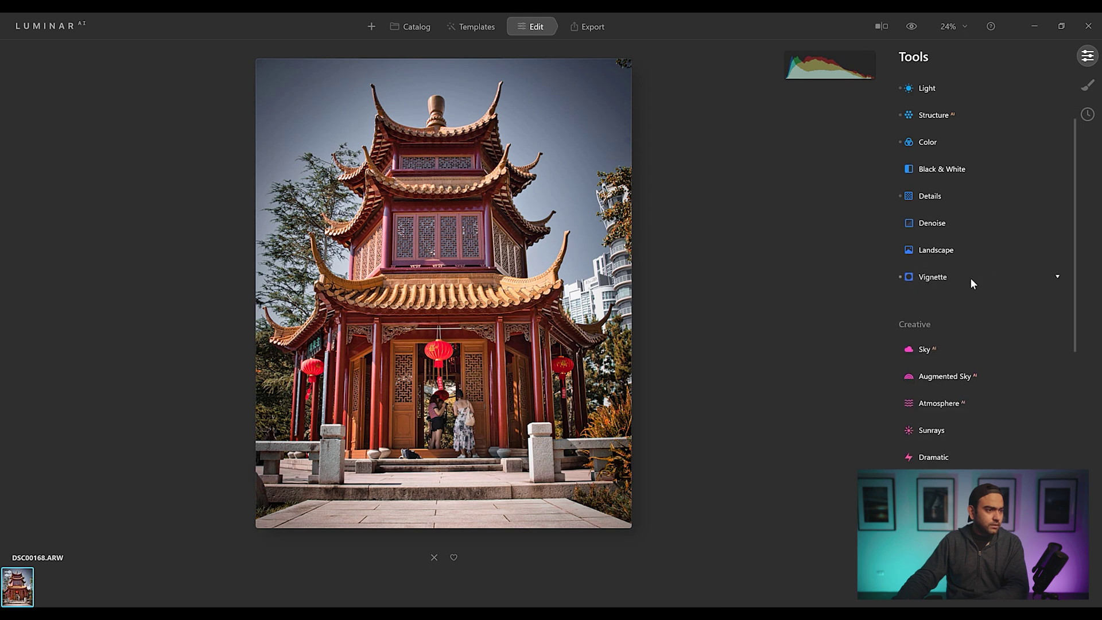
# In Professional > Optics, enable Auto Distortion Corrections and Remove Chromatic Aberrations
pyautogui.scroll(-3, 918, 373)
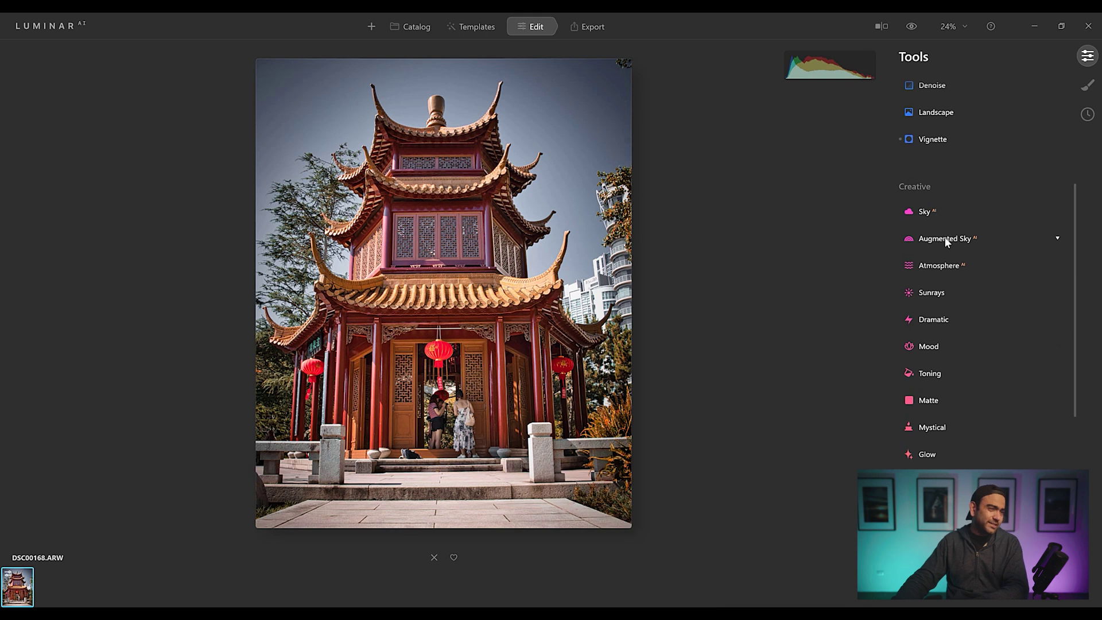
pyautogui.scroll(-3, 946, 241)
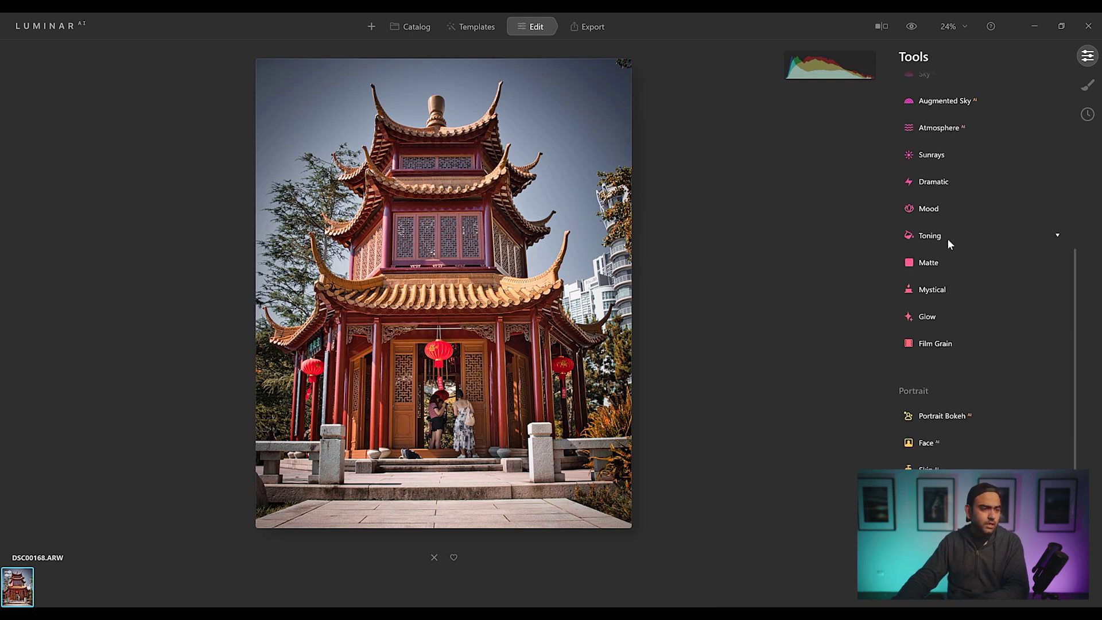
pyautogui.scroll(-2, 945, 243)
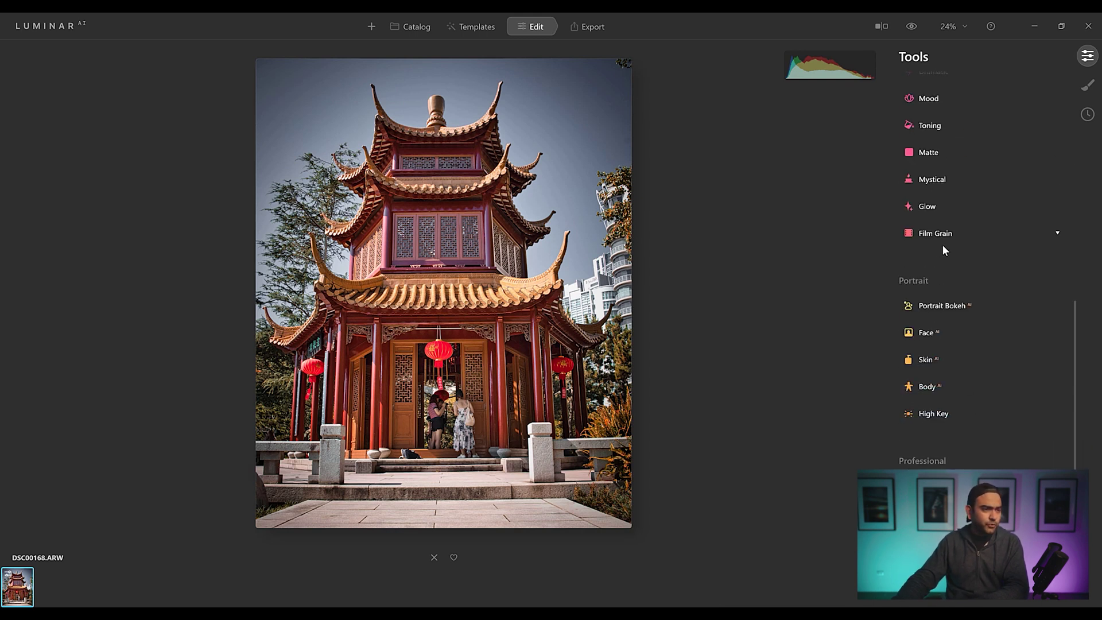
pyautogui.scroll(-1, 947, 261)
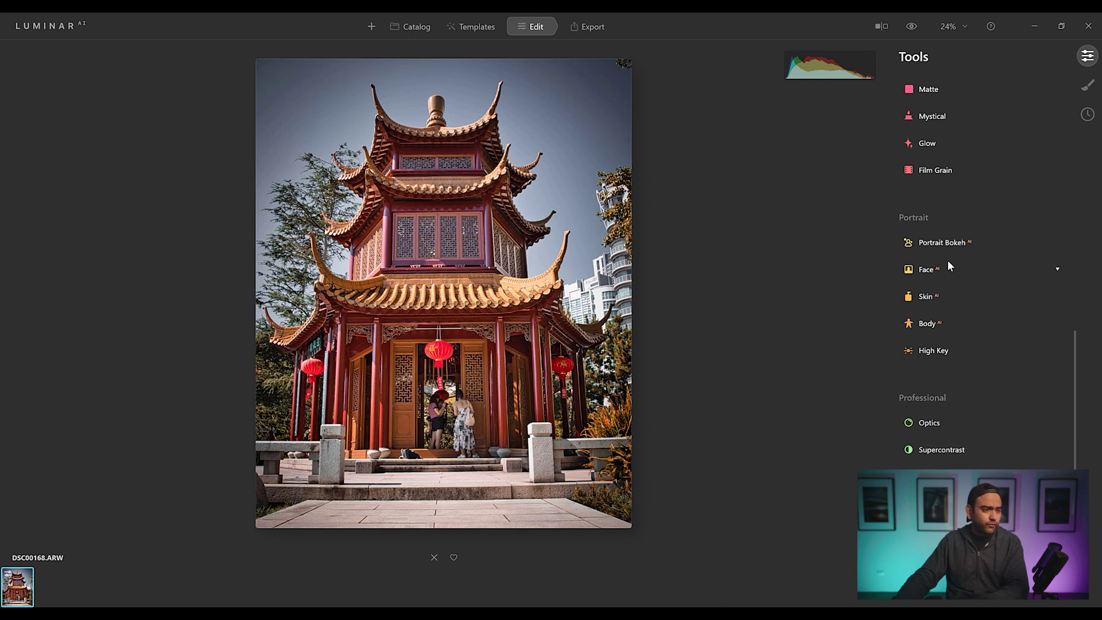
pyautogui.click(930, 423)
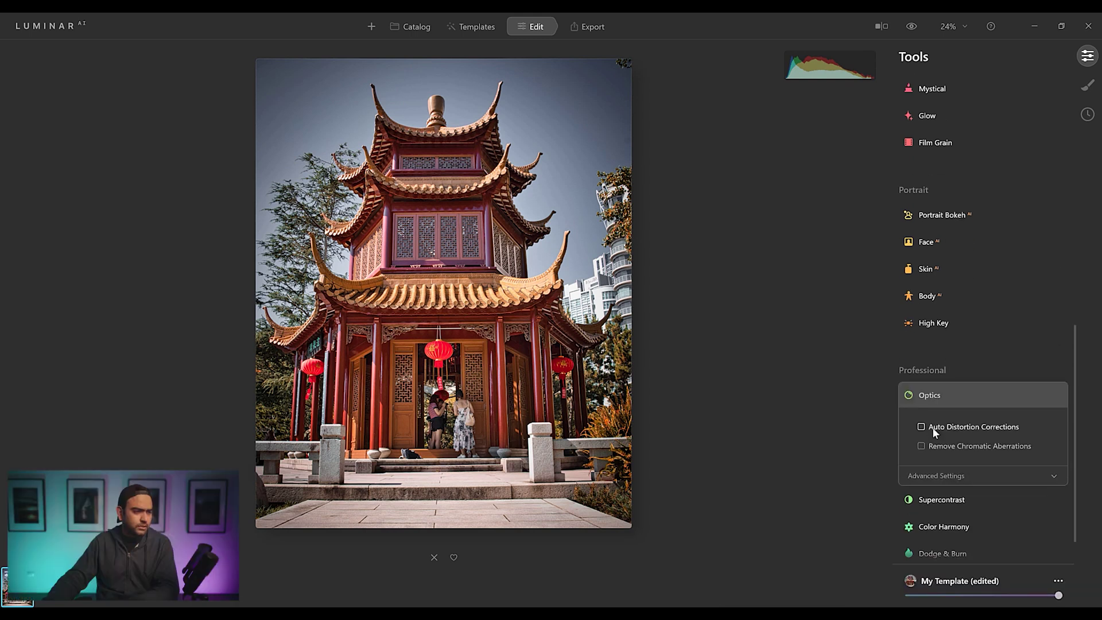
pyautogui.click(932, 427)
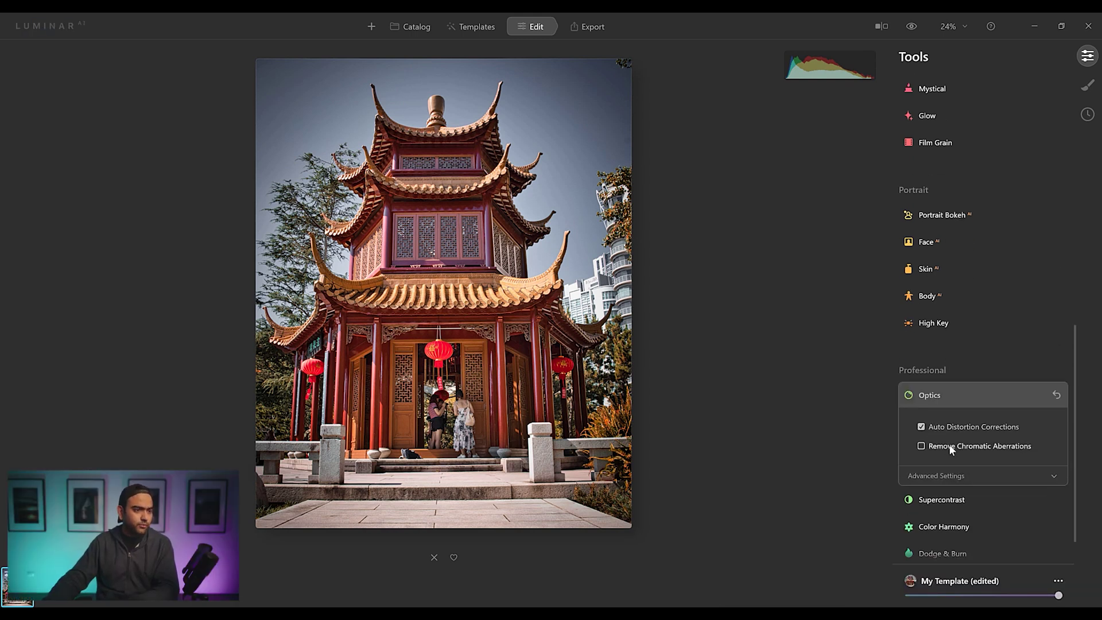
pyautogui.click(972, 394)
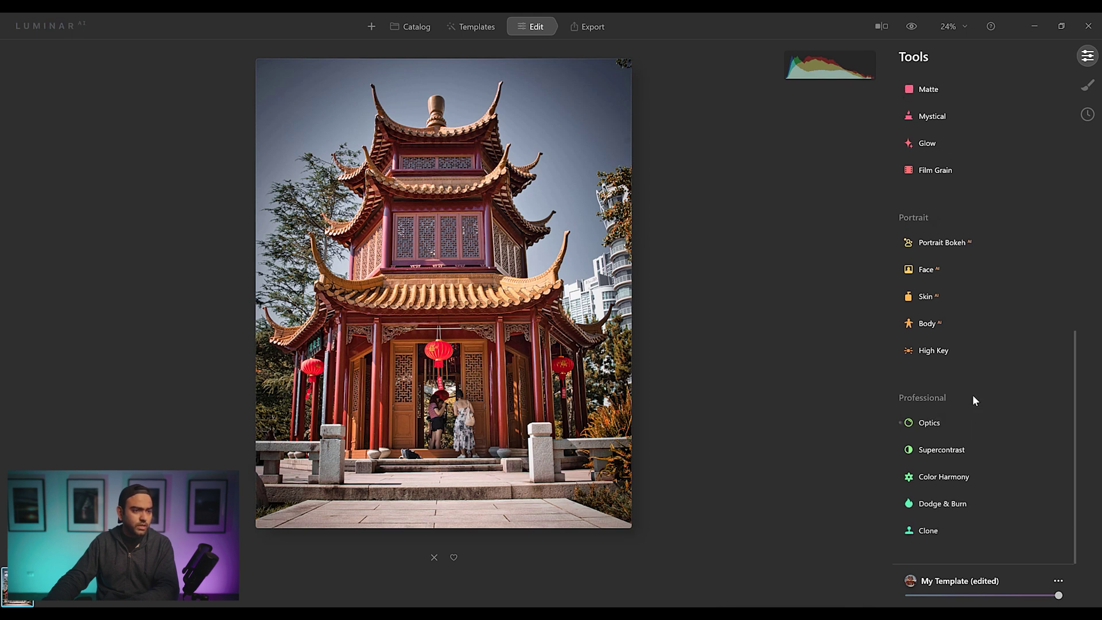
pyautogui.click(947, 419)
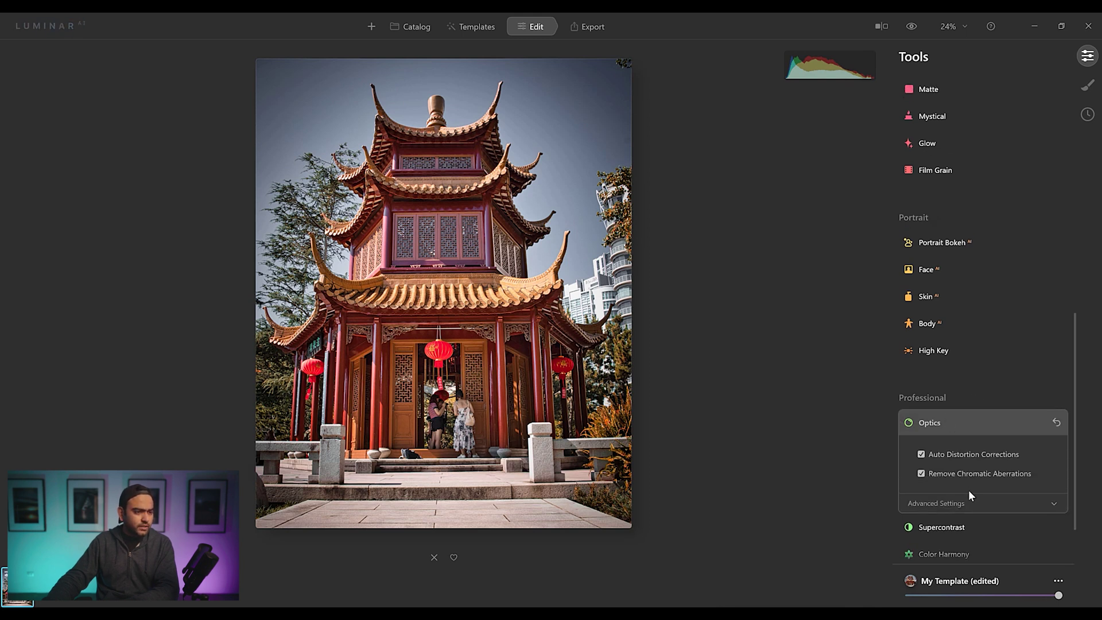
pyautogui.click(968, 502)
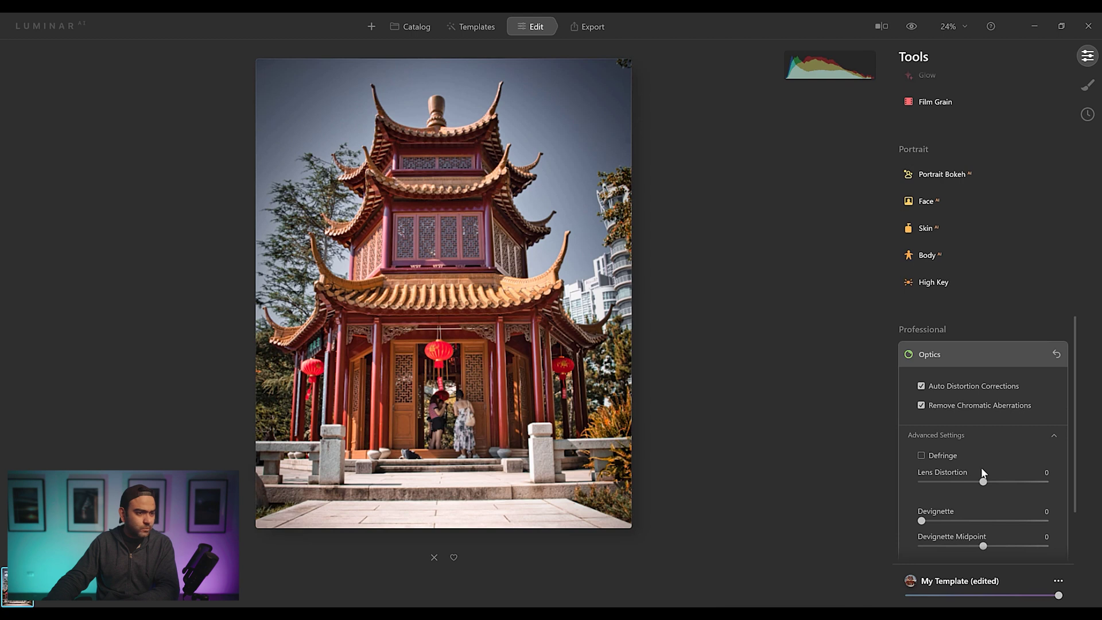
pyautogui.scroll(-2, 1017, 435)
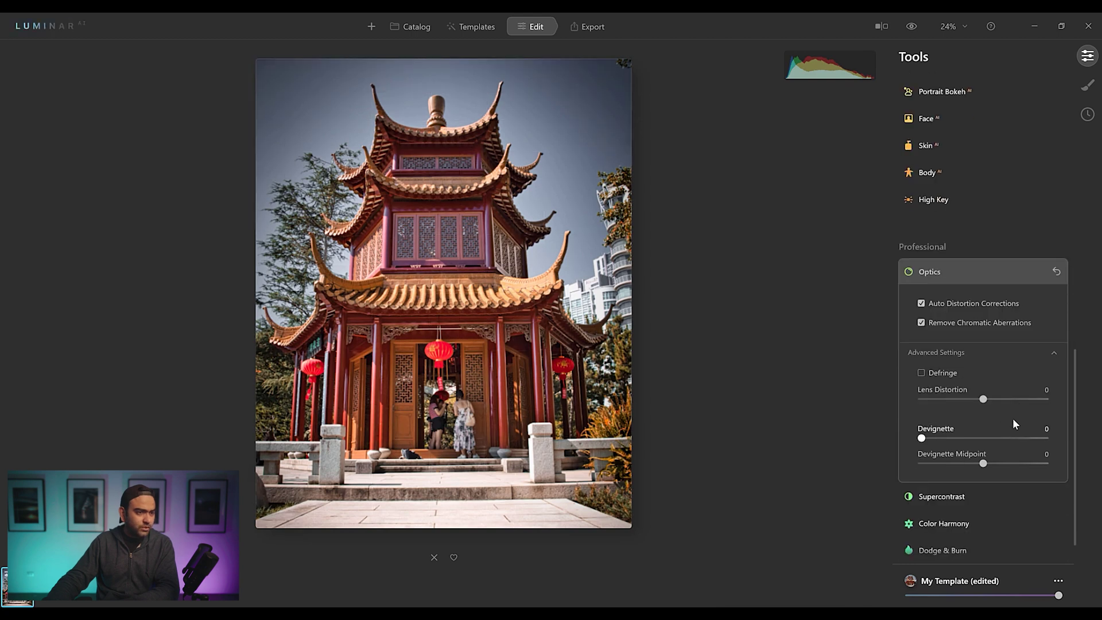
pyautogui.click(982, 272)
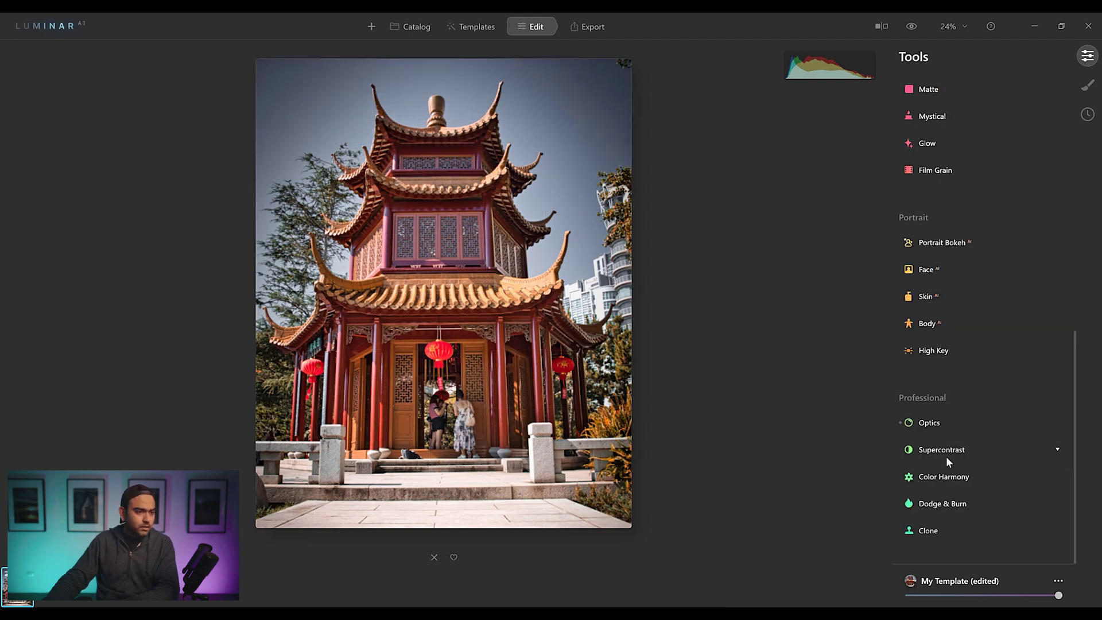
# In Supercontrast, set Highlights Contrast 8, Midtones Contrast 20 and Shadows Contrast 13, then collapse it
pyautogui.click(949, 450)
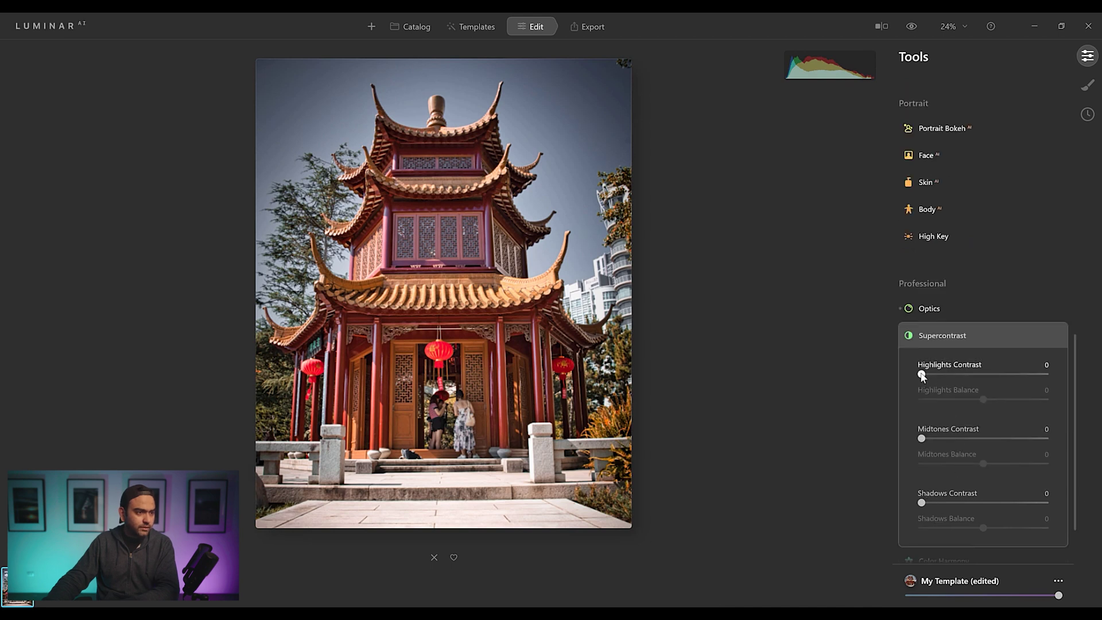
pyautogui.moveTo(923, 379); pyautogui.dragTo(934, 377)
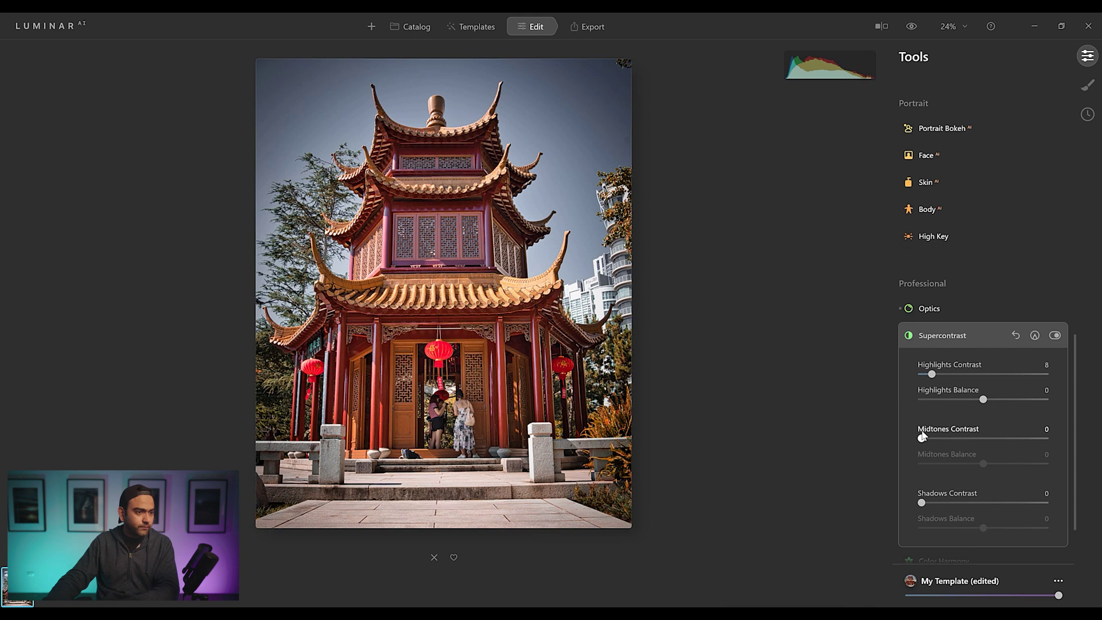
pyautogui.moveTo(925, 436); pyautogui.dragTo(948, 443)
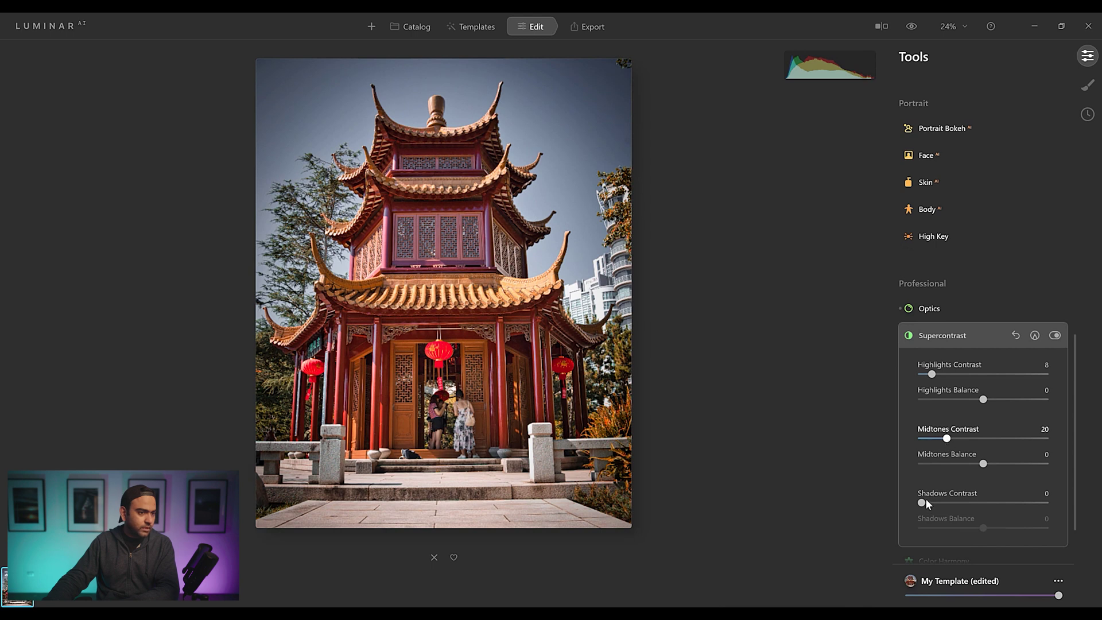
pyautogui.moveTo(930, 506); pyautogui.dragTo(938, 507)
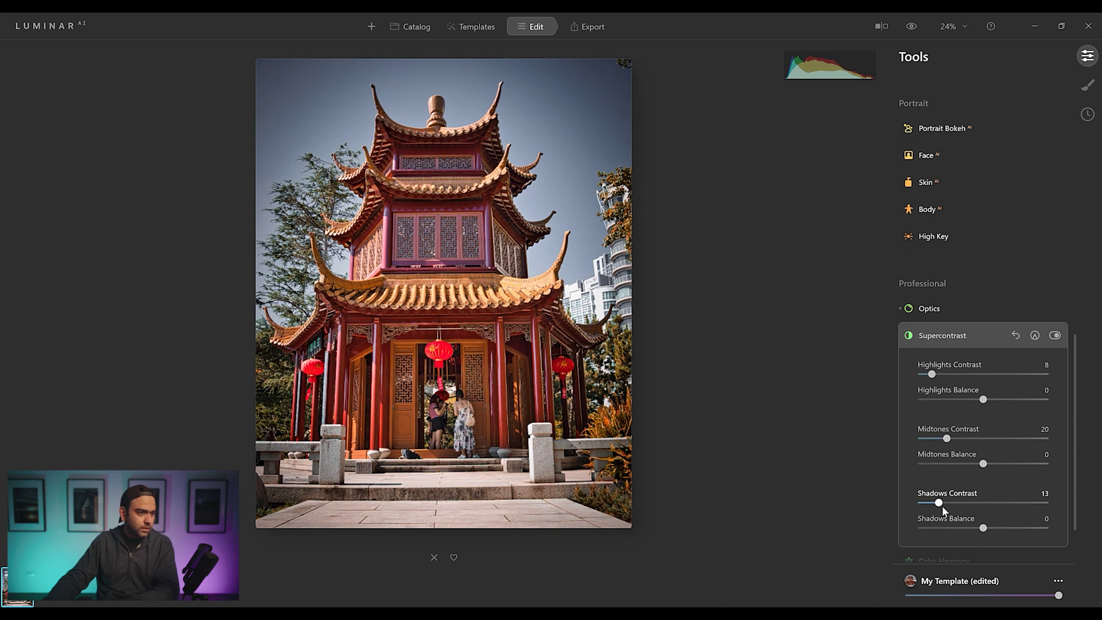
pyautogui.click(982, 340)
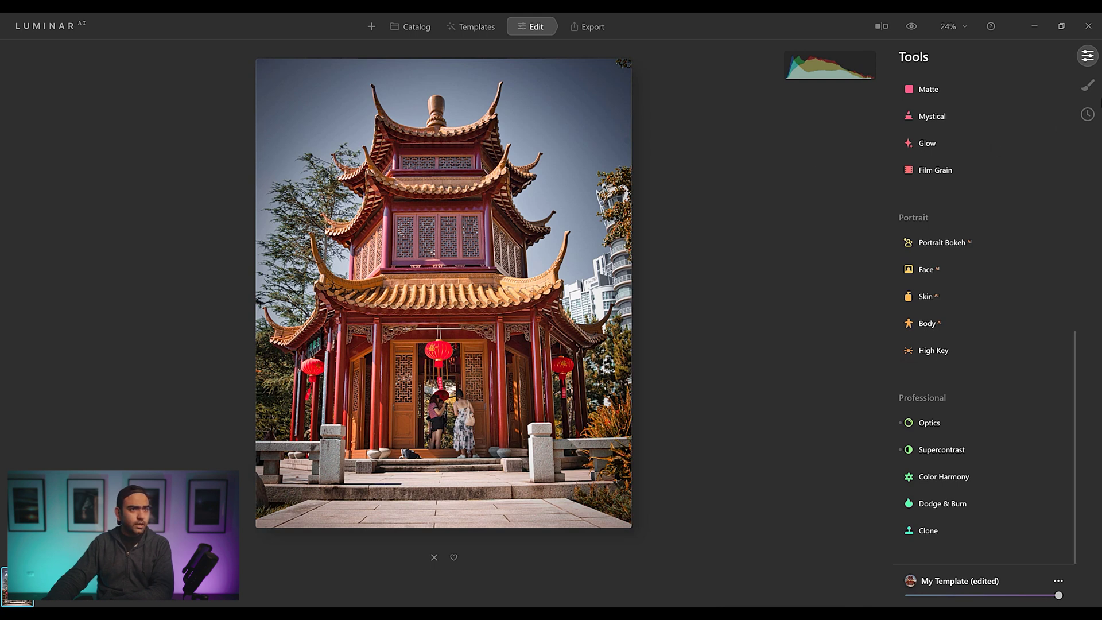
# In History, preview the Original Image, then restore the top Supercontrast entry
pyautogui.click(1087, 114)
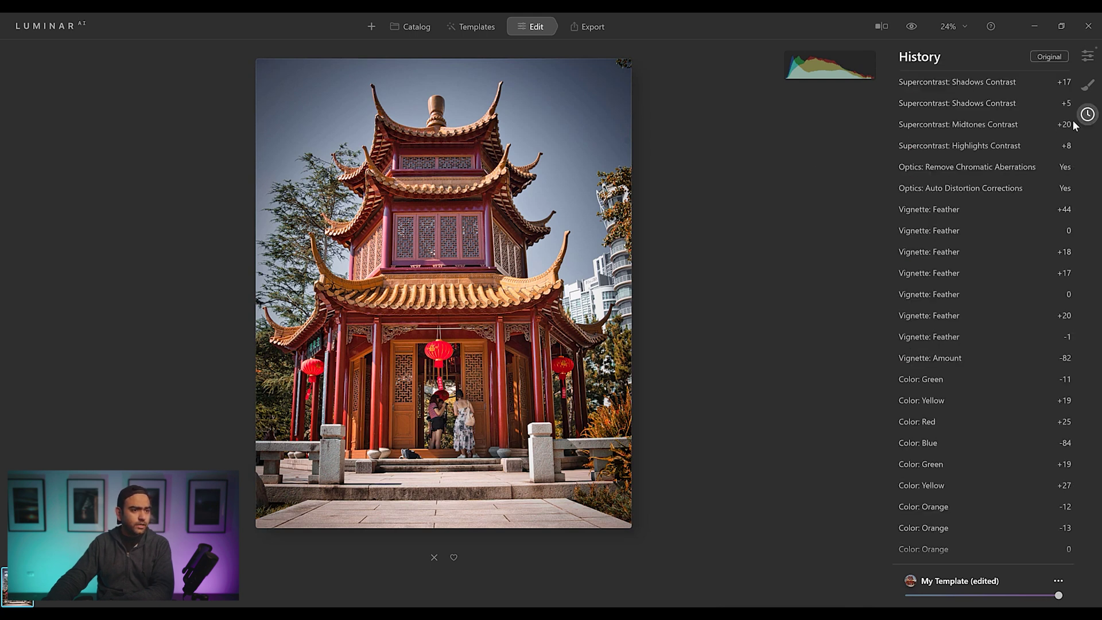
pyautogui.scroll(-7, 956, 339)
pyautogui.scroll(-3, 963, 454)
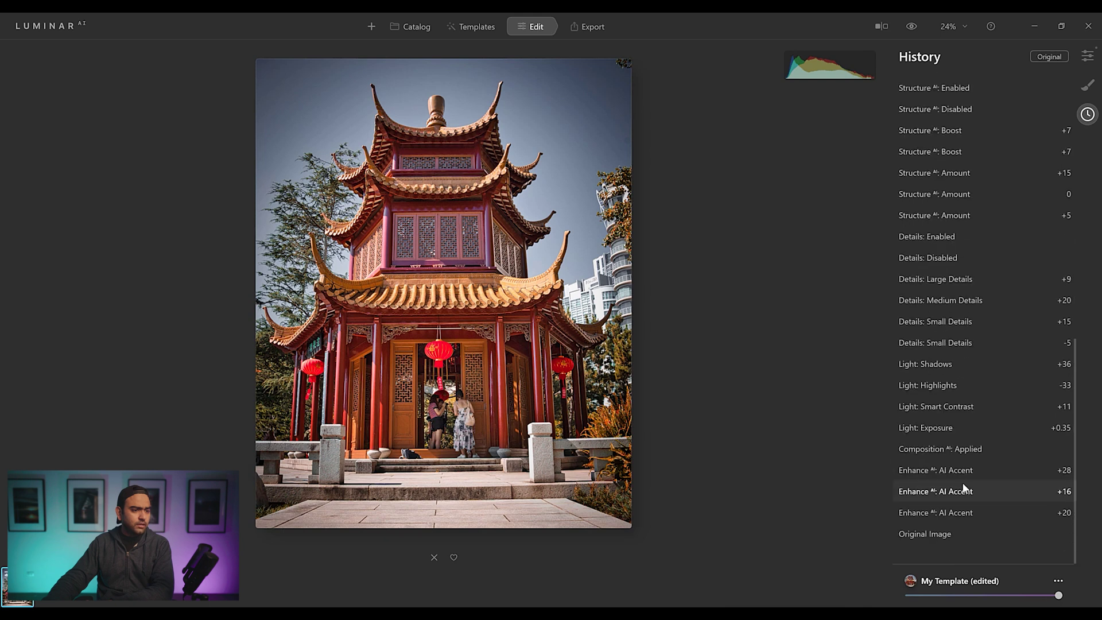
pyautogui.click(951, 538)
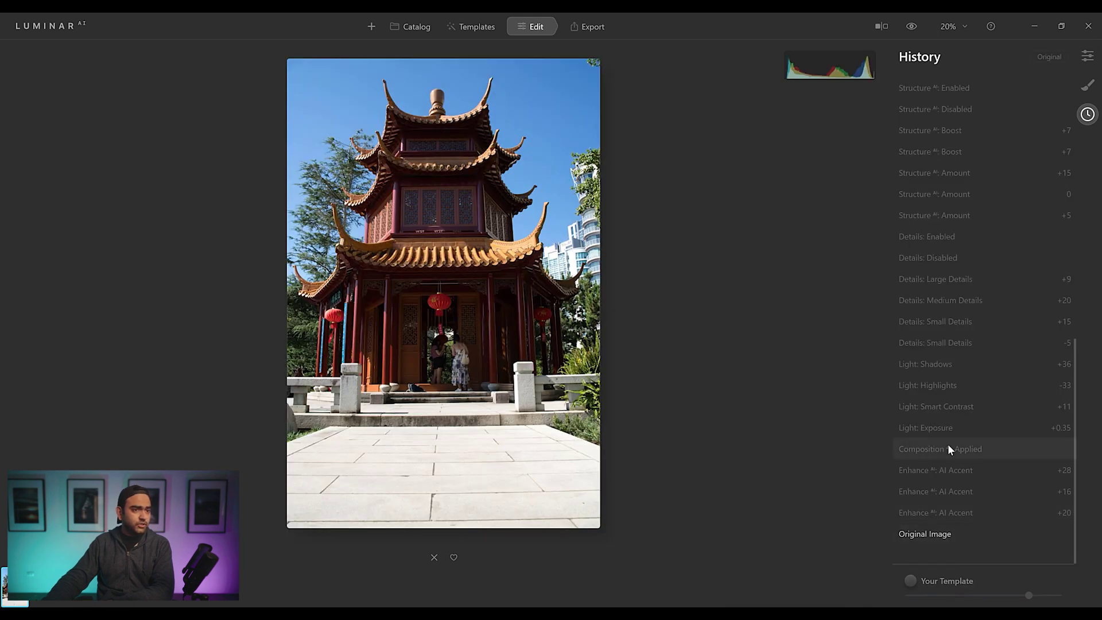
pyautogui.moveTo(1074, 373); pyautogui.dragTo(1076, 121)
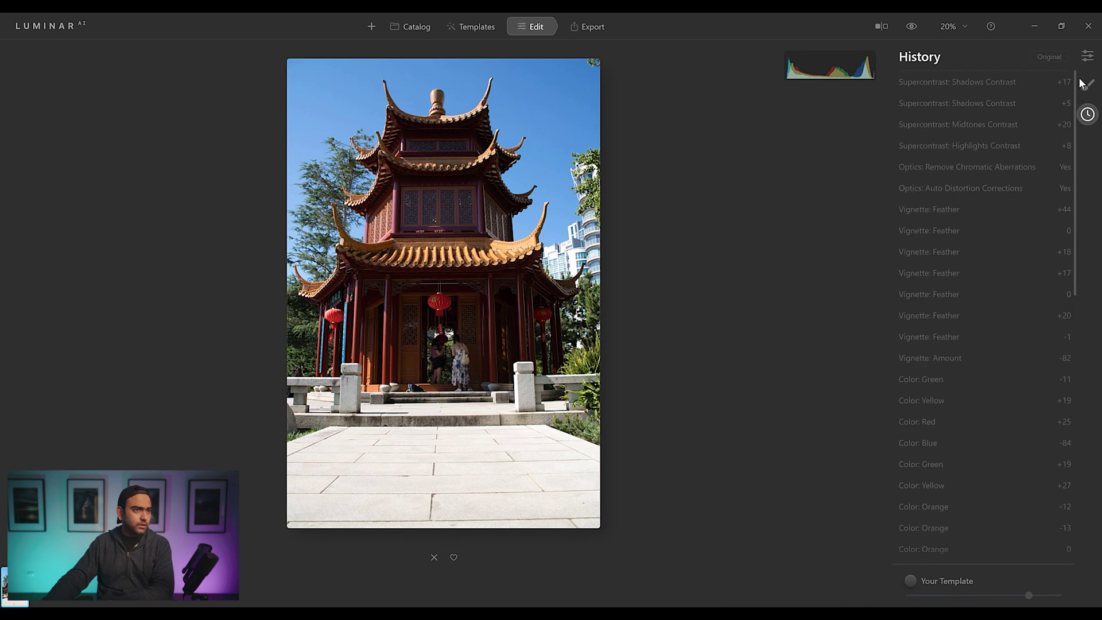
pyautogui.click(999, 83)
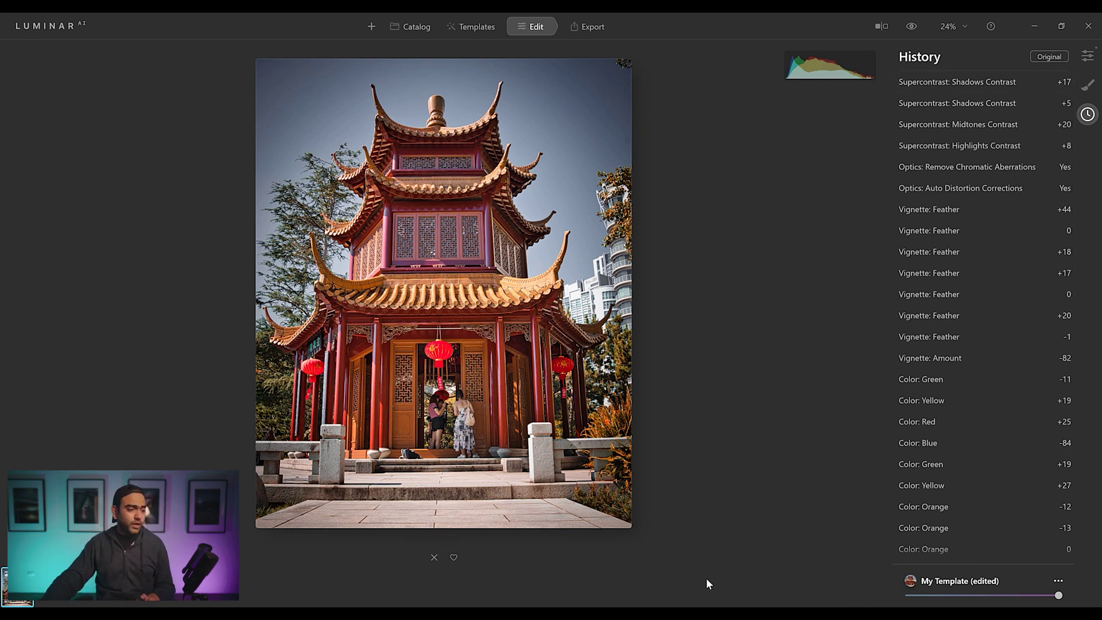
pyautogui.hotkey('ctrl', 'shift', 'Escape')
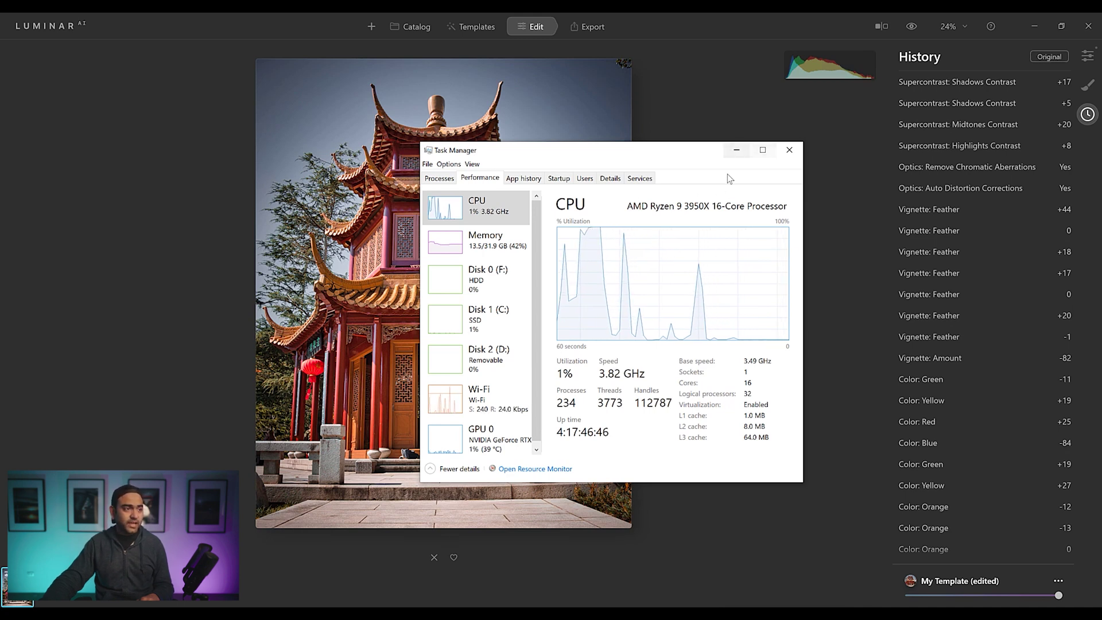
pyautogui.click(838, 241)
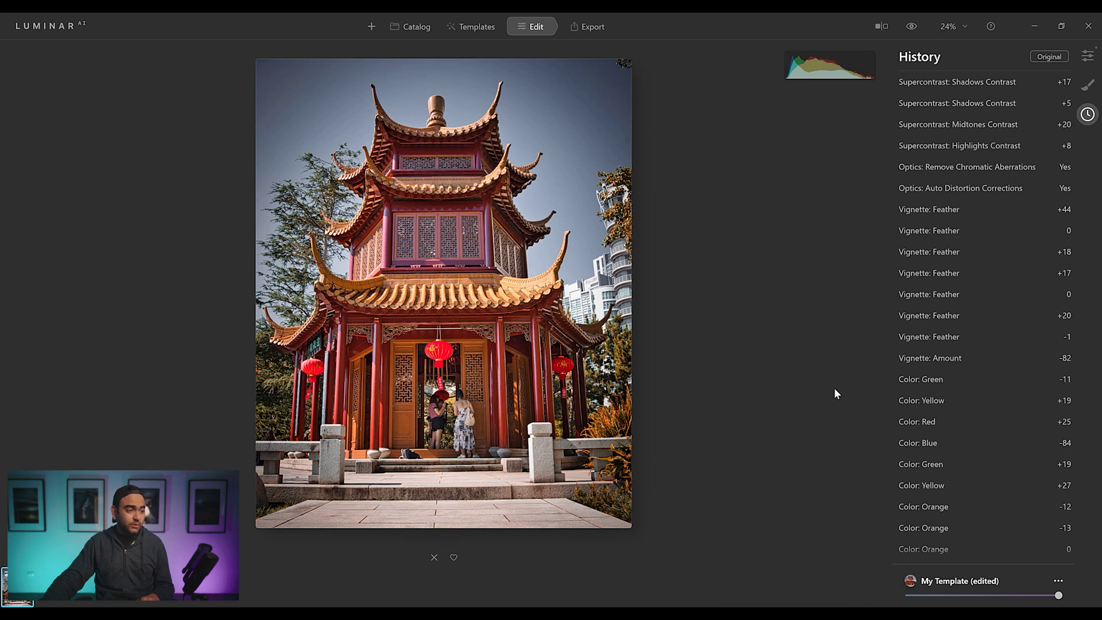
pyautogui.moveTo(632, 613)
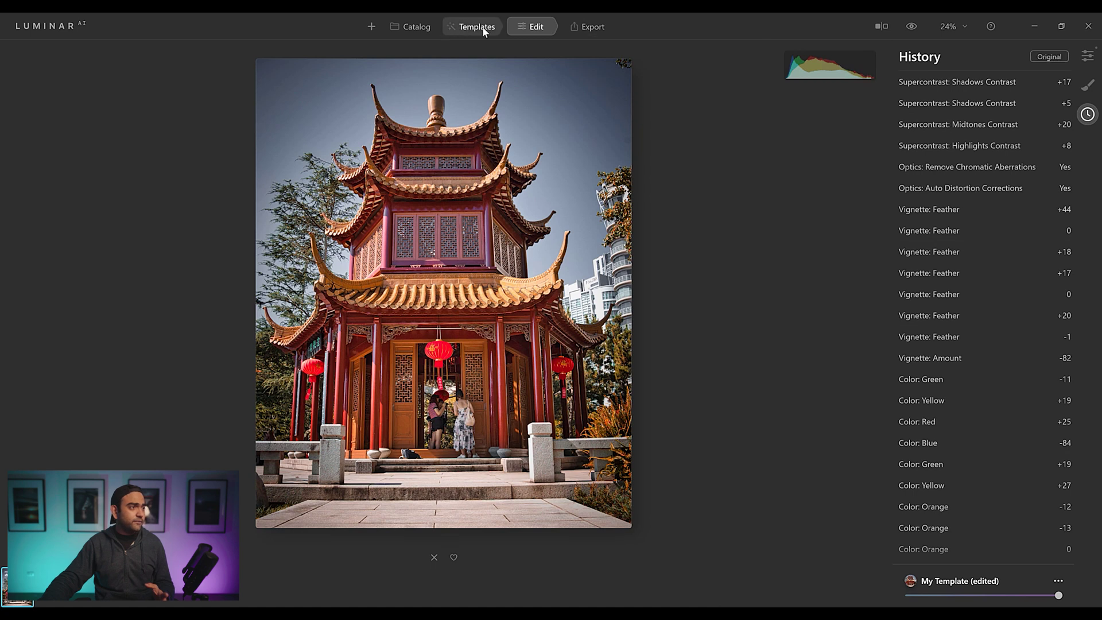
pyautogui.click(1086, 58)
# Expand Sky AI and open its Sky Selection list of replacement skies
pyautogui.scroll(5, 990, 288)
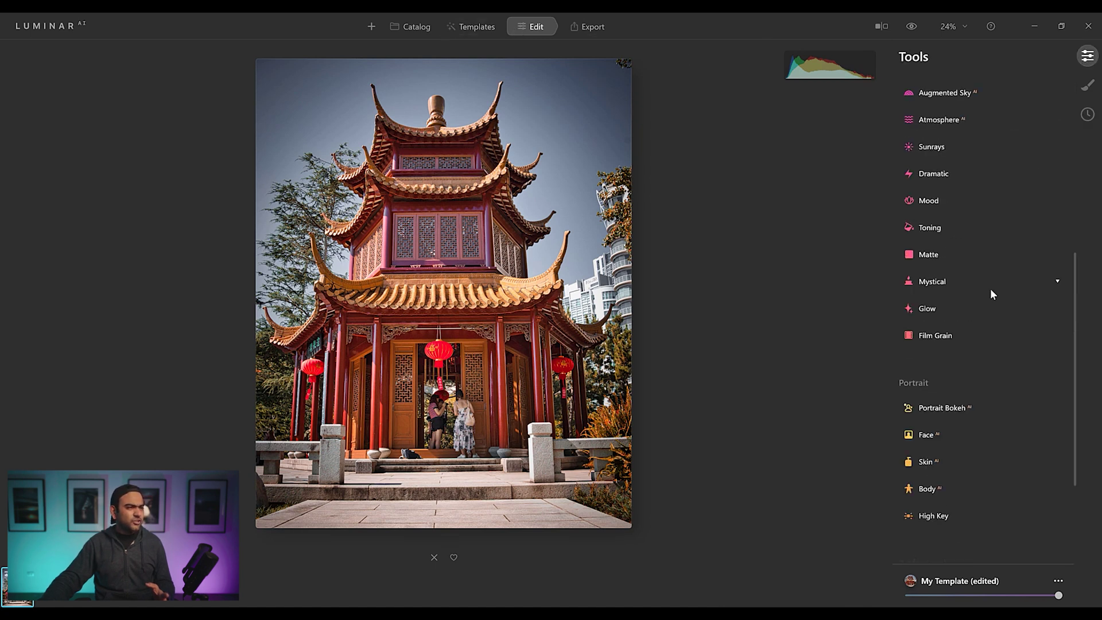
pyautogui.scroll(3, 991, 293)
pyautogui.click(937, 259)
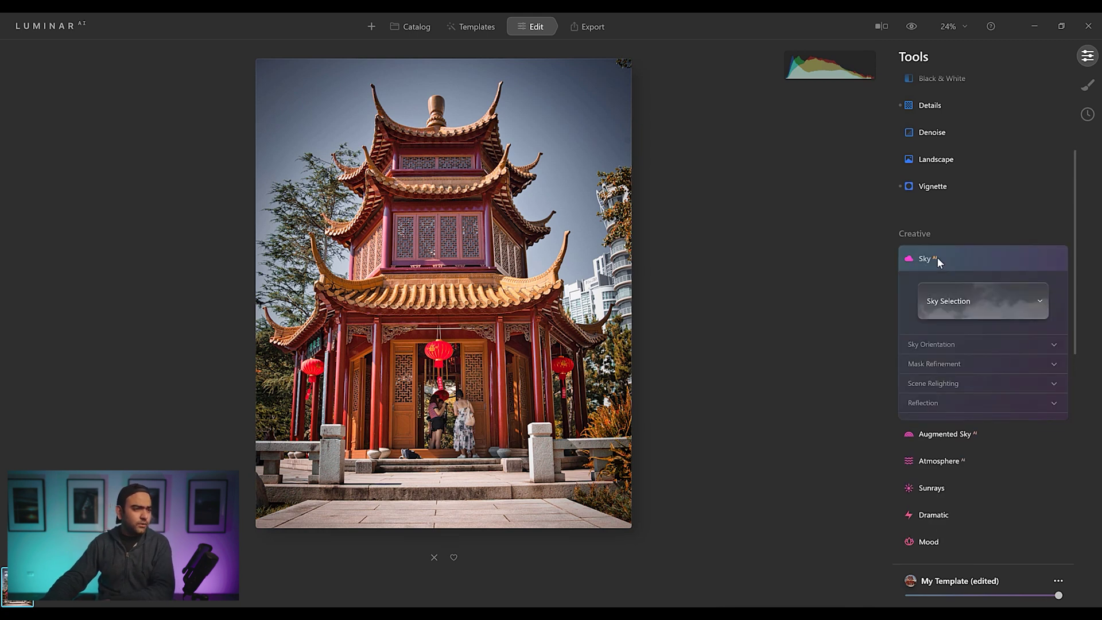
pyautogui.click(979, 297)
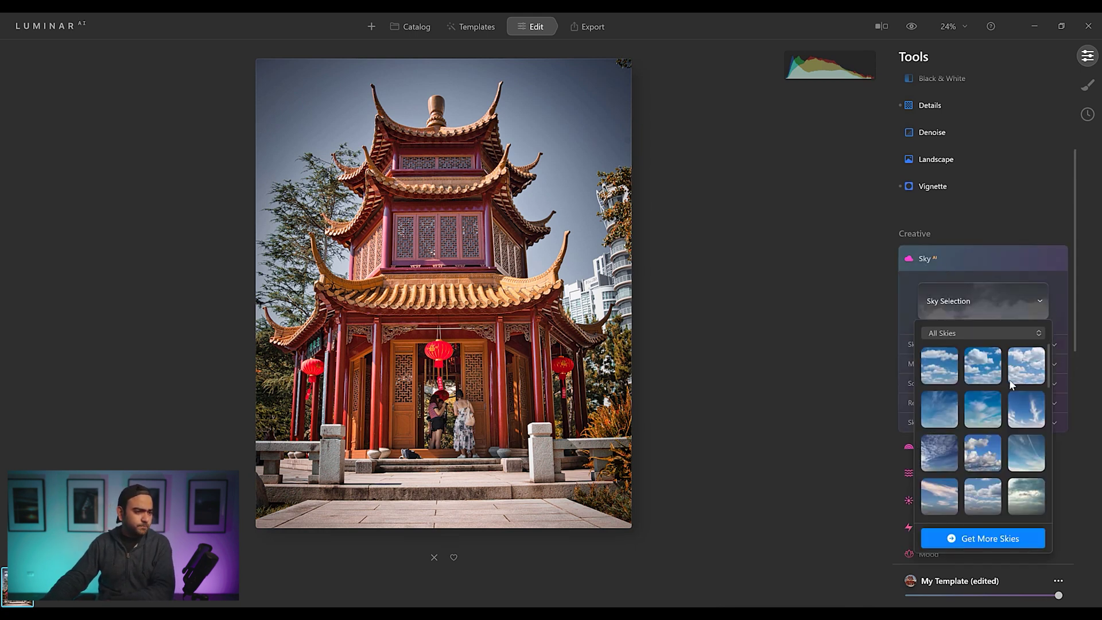
# Try Dramatic Sky 2, then switch to Dramatic Sky 5 and close the sky list
pyautogui.scroll(-6, 1012, 385)
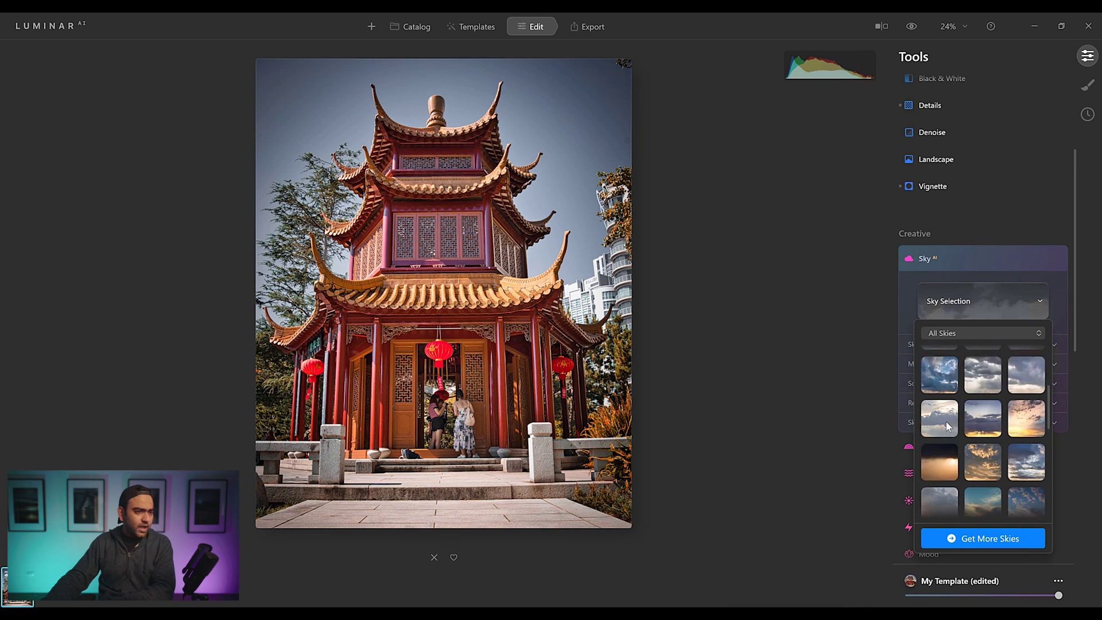
pyautogui.click(943, 377)
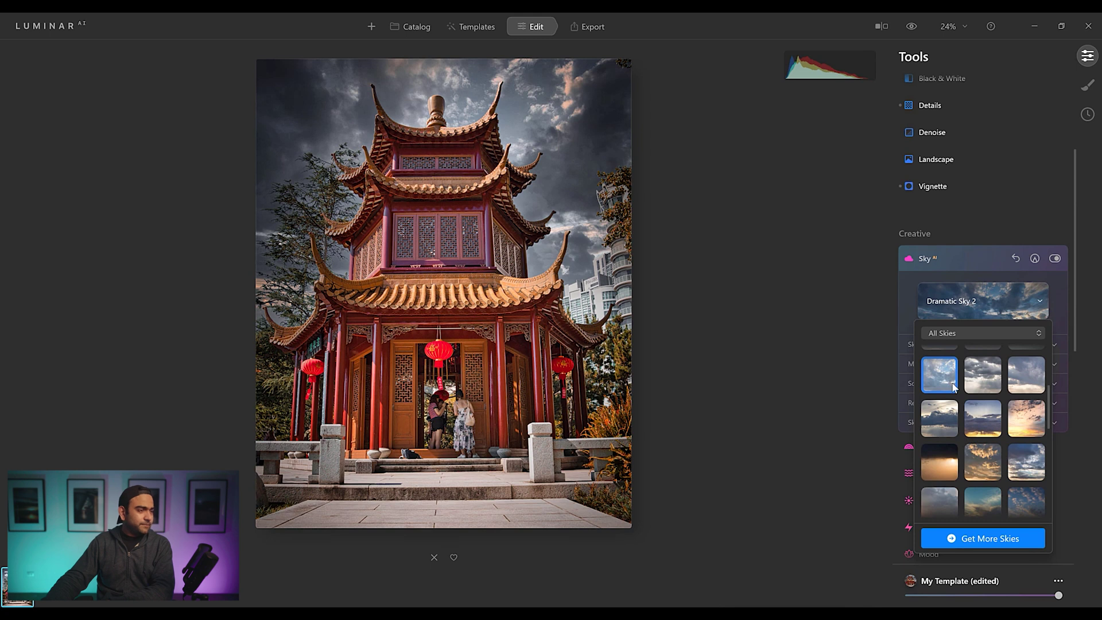
pyautogui.scroll(-1, 953, 387)
pyautogui.click(953, 388)
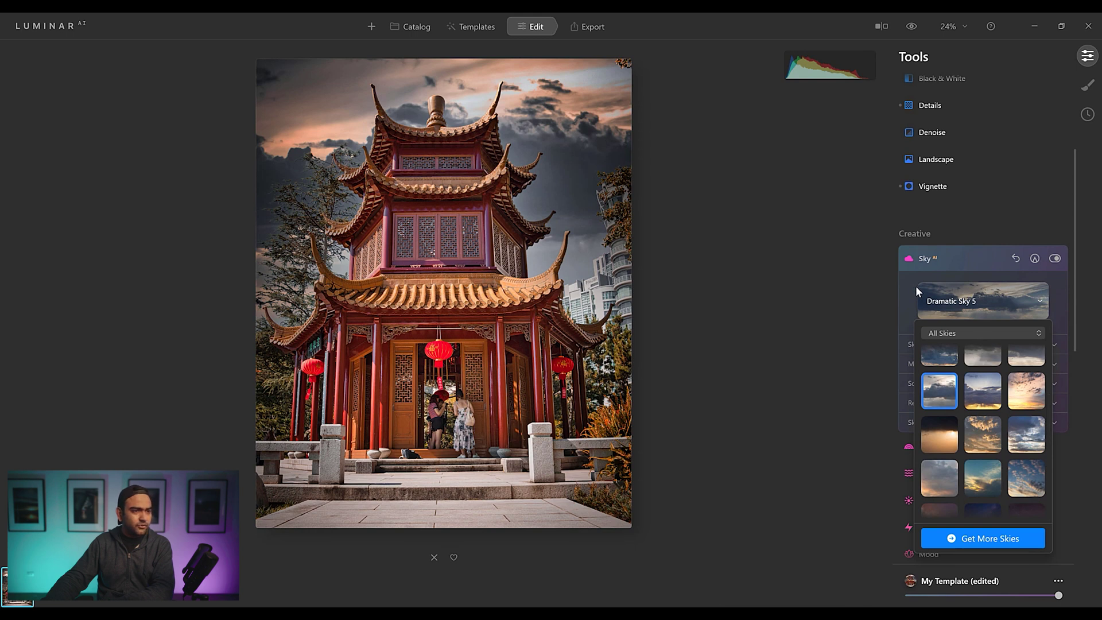
pyautogui.click(909, 304)
# Under Sky Orientation, set the sky's Vertical Position to 40, leaving Horizontal at 0
pyautogui.click(952, 343)
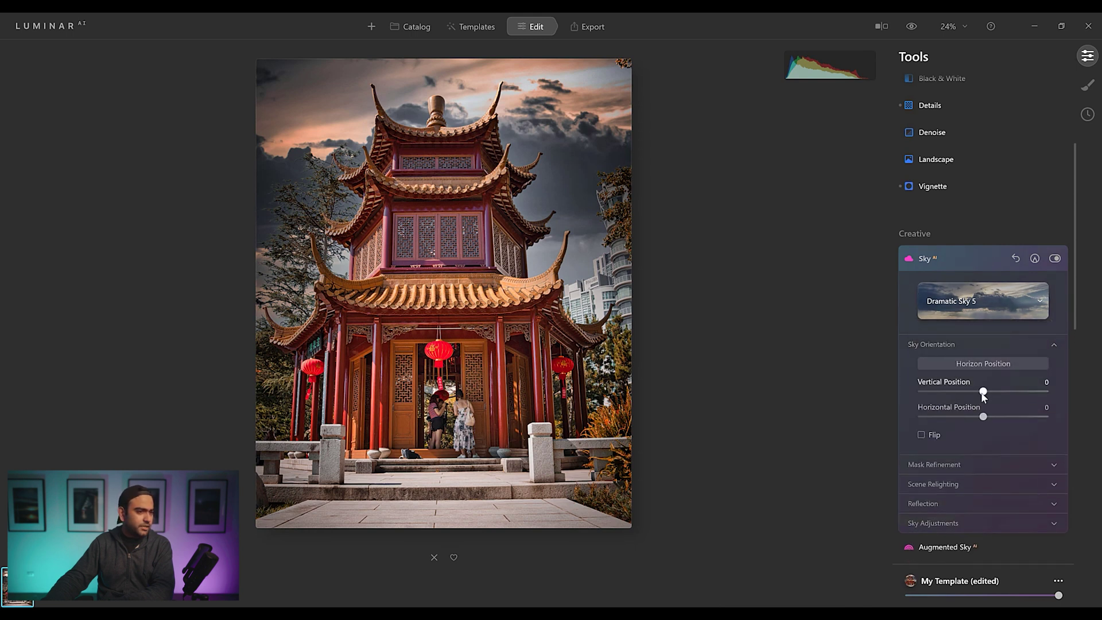
pyautogui.moveTo(983, 392); pyautogui.dragTo(968, 392)
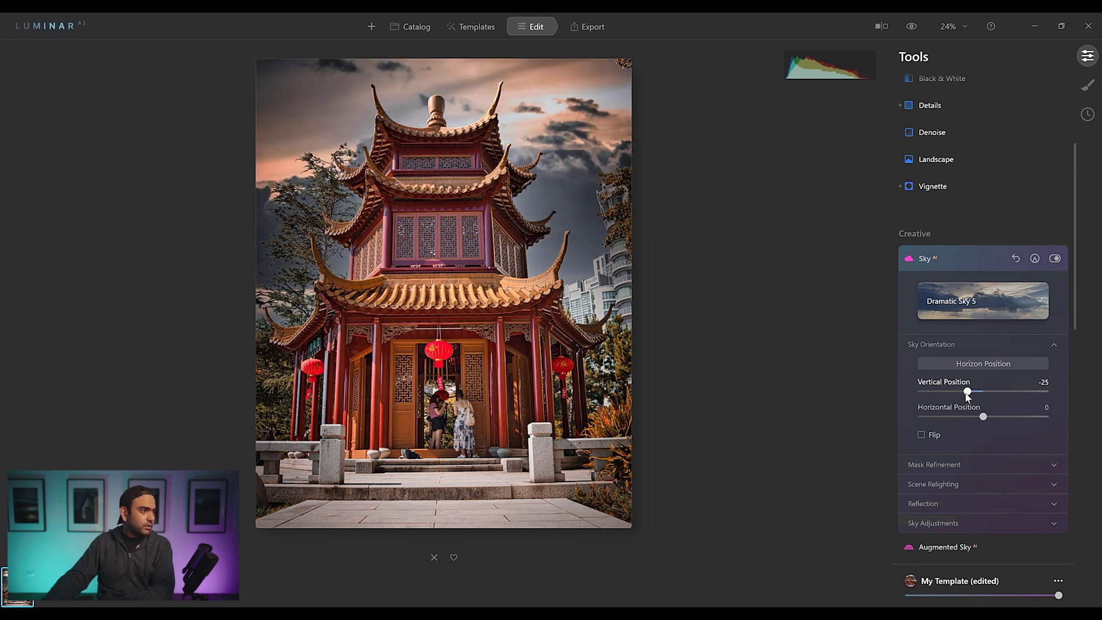
pyautogui.moveTo(968, 392); pyautogui.dragTo(978, 392)
pyautogui.click(1001, 393)
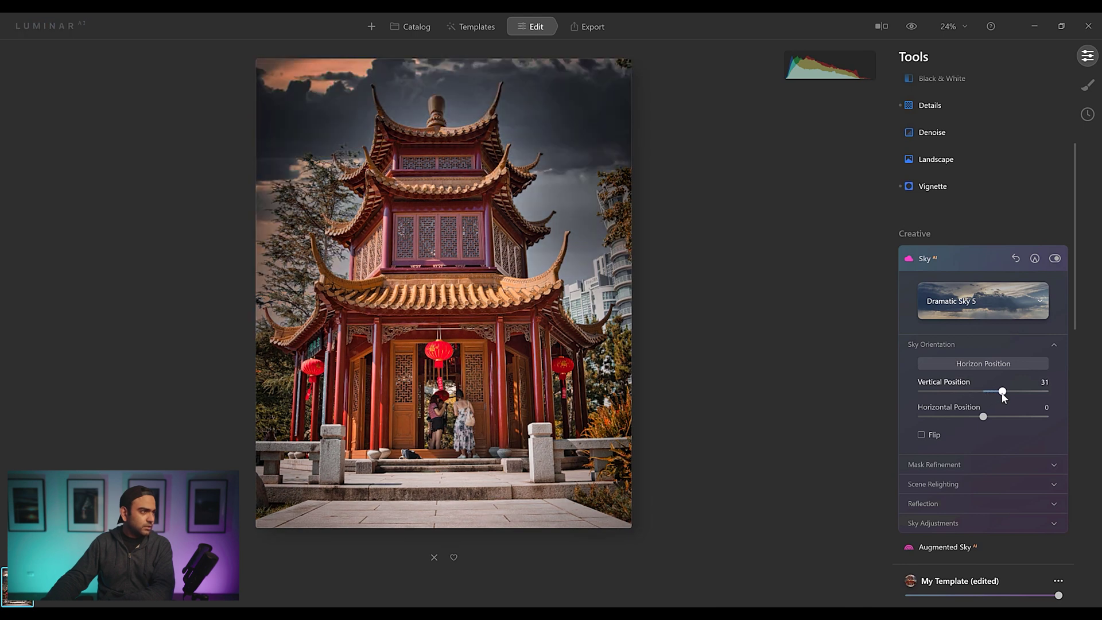
pyautogui.moveTo(1008, 395); pyautogui.dragTo(1009, 397)
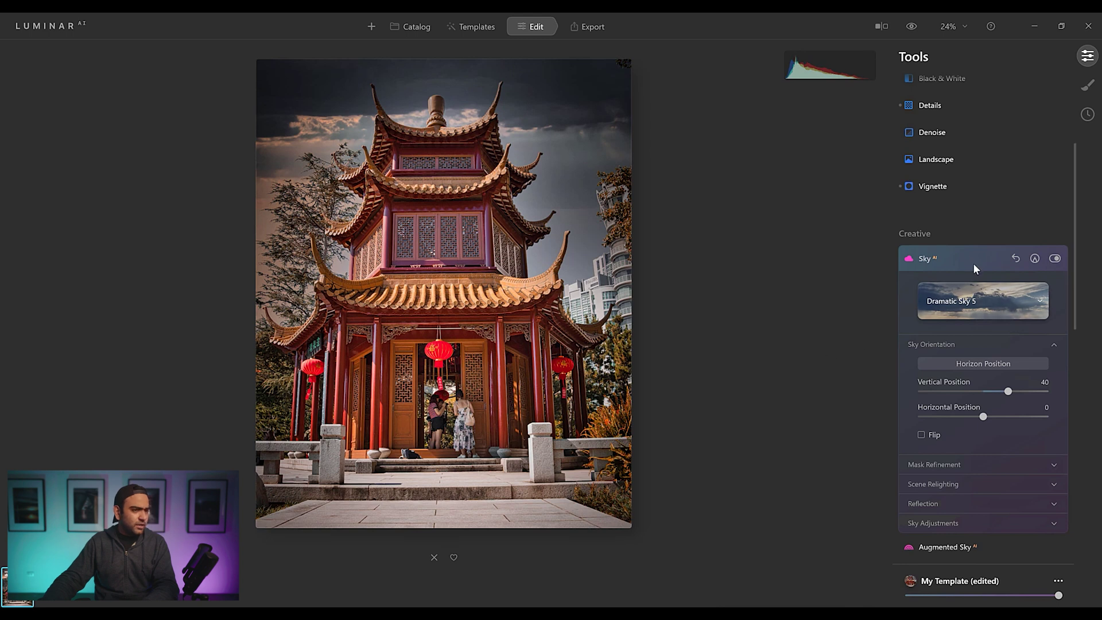
pyautogui.click(975, 304)
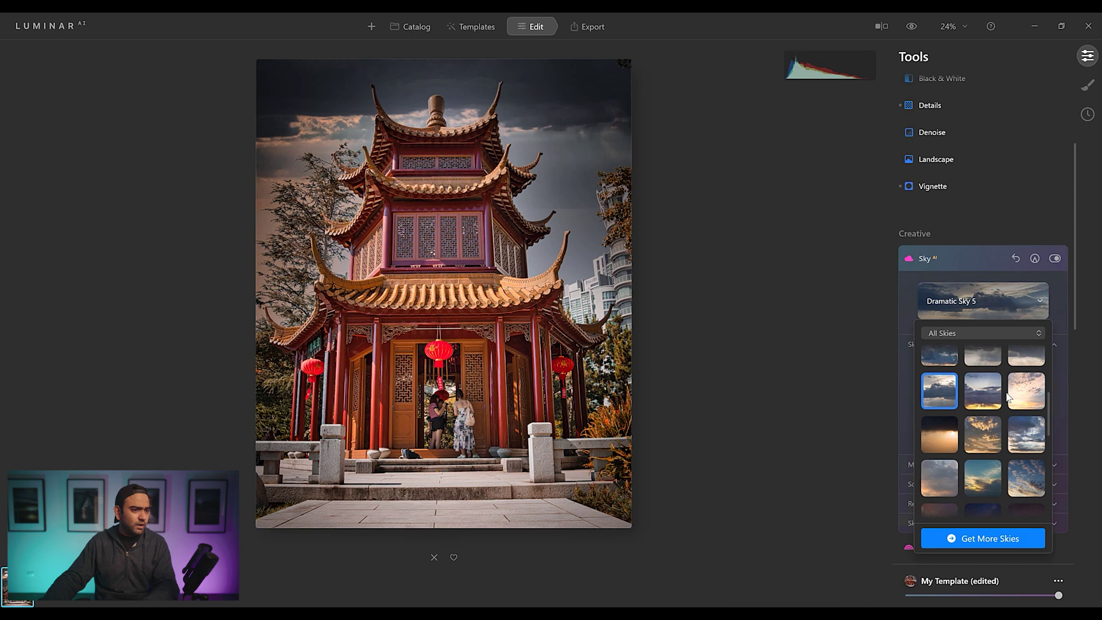
pyautogui.click(979, 436)
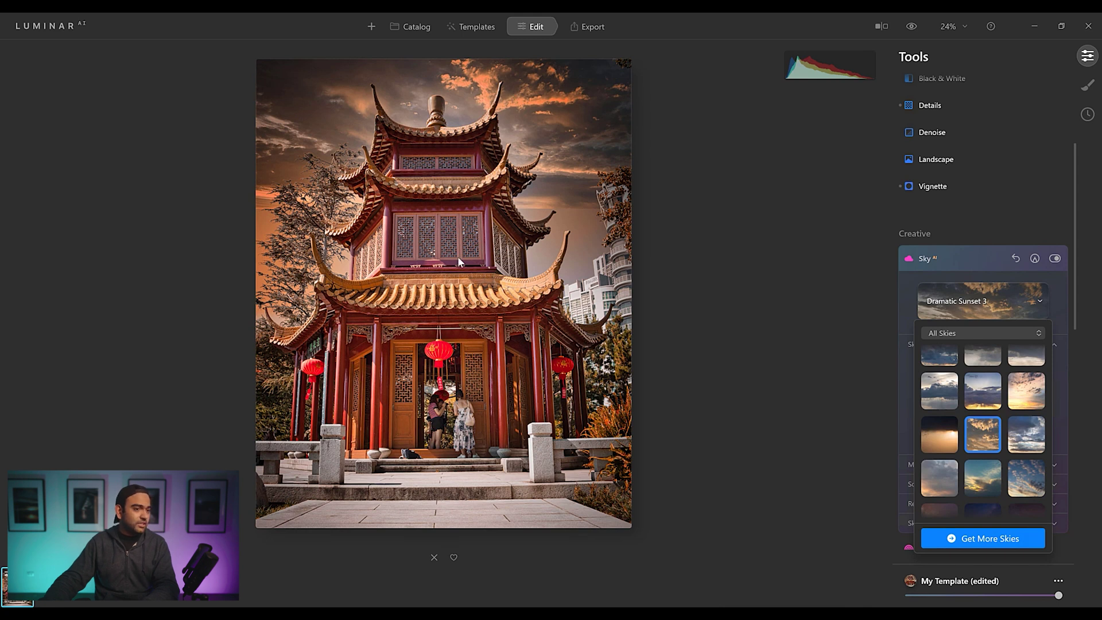
pyautogui.click(932, 399)
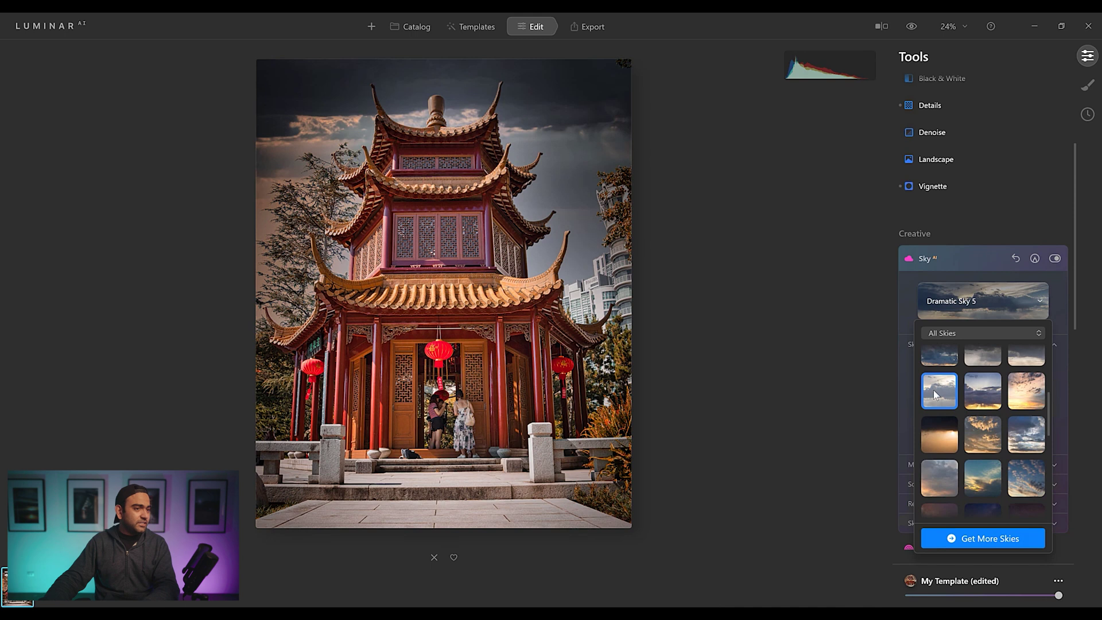
pyautogui.click(1056, 260)
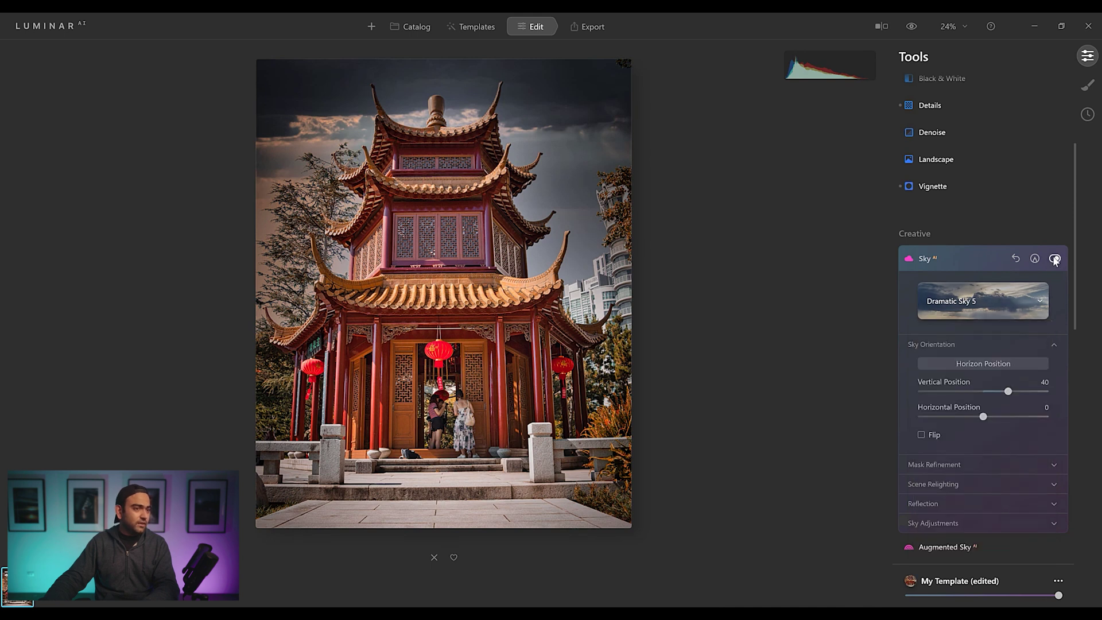
pyautogui.click(1055, 259)
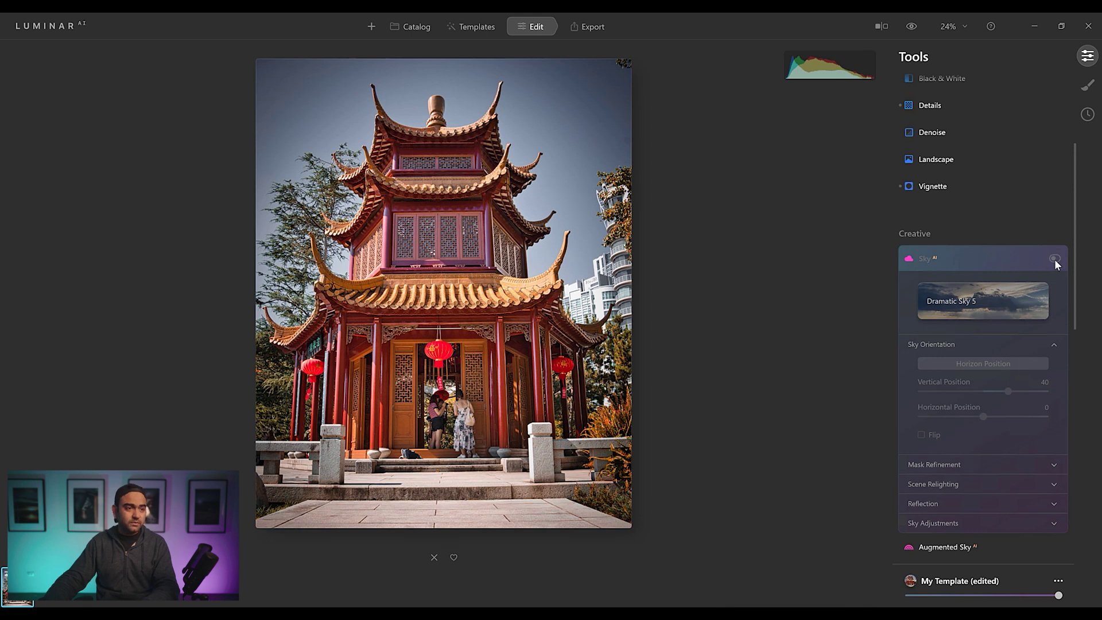
pyautogui.click(1055, 258)
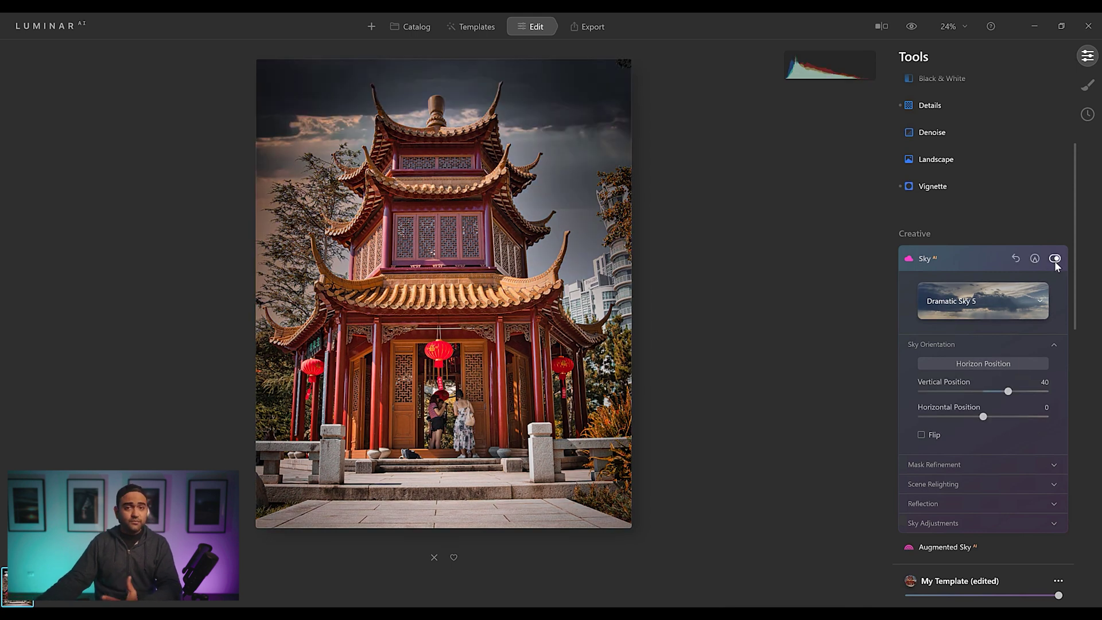